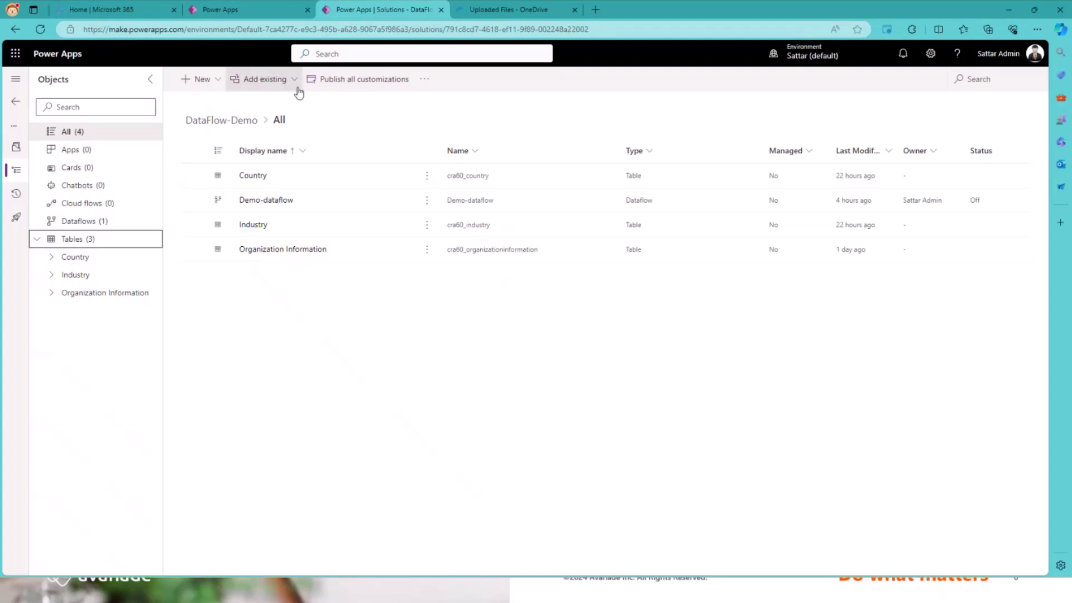
{"action": "left_click", "coordinate": [230, 14]}
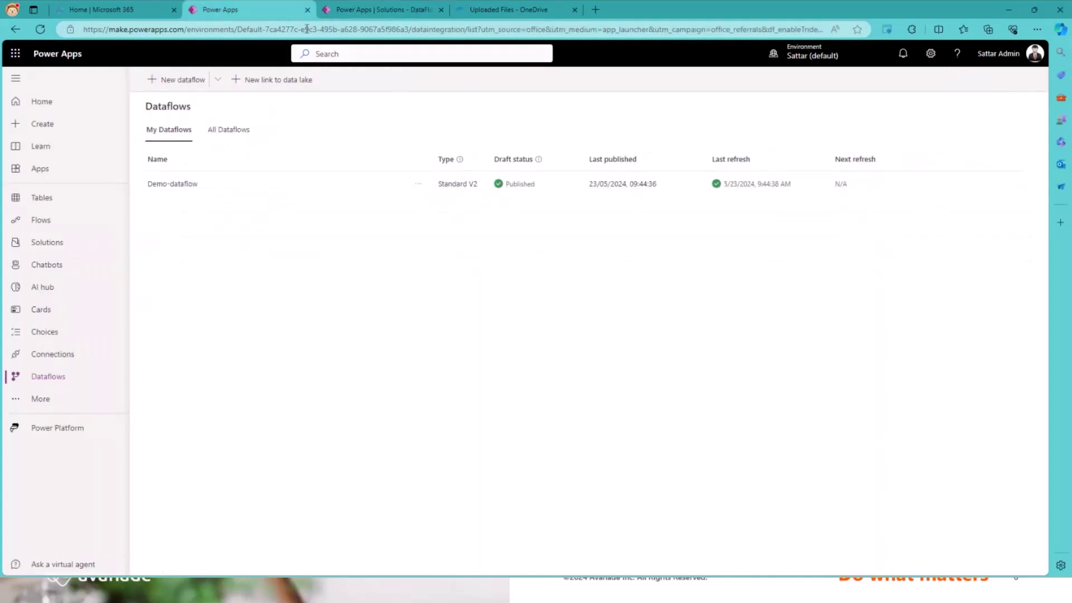
{"action": "mouse_move", "coordinate": [354, 16]}
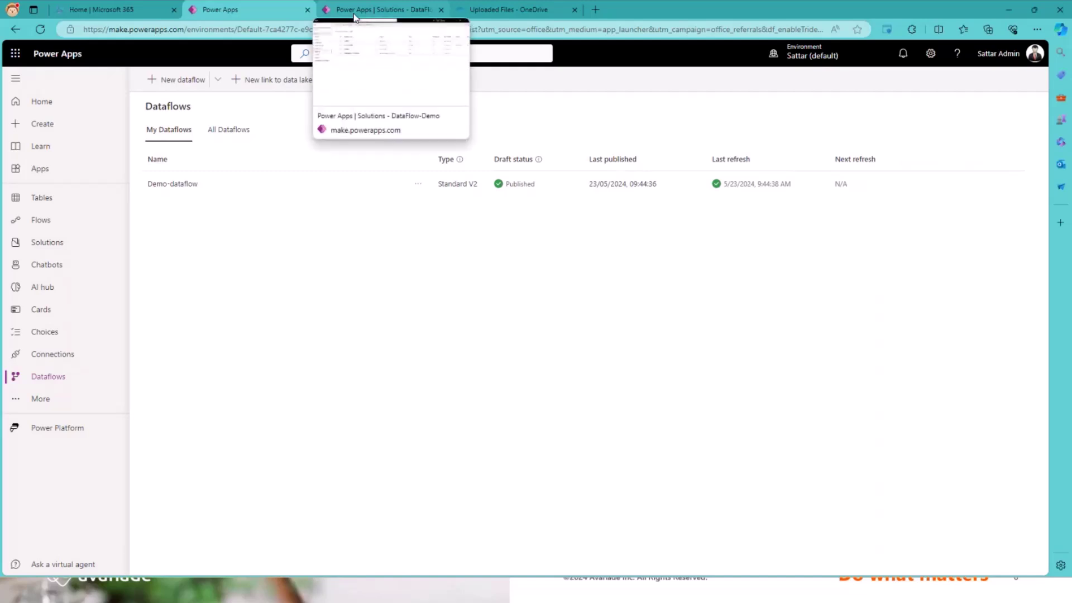
{"action": "left_click", "coordinate": [354, 16]}
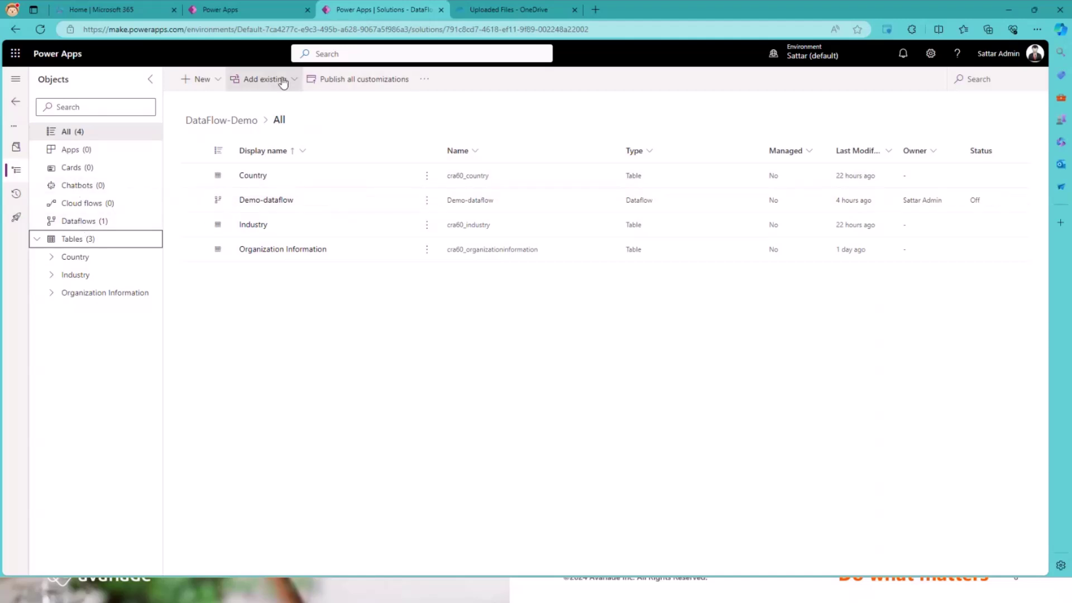
- Create a new dataflow named Demo-Dataflow-2 in Power Apps
{"action": "left_click", "coordinate": [245, 17]}
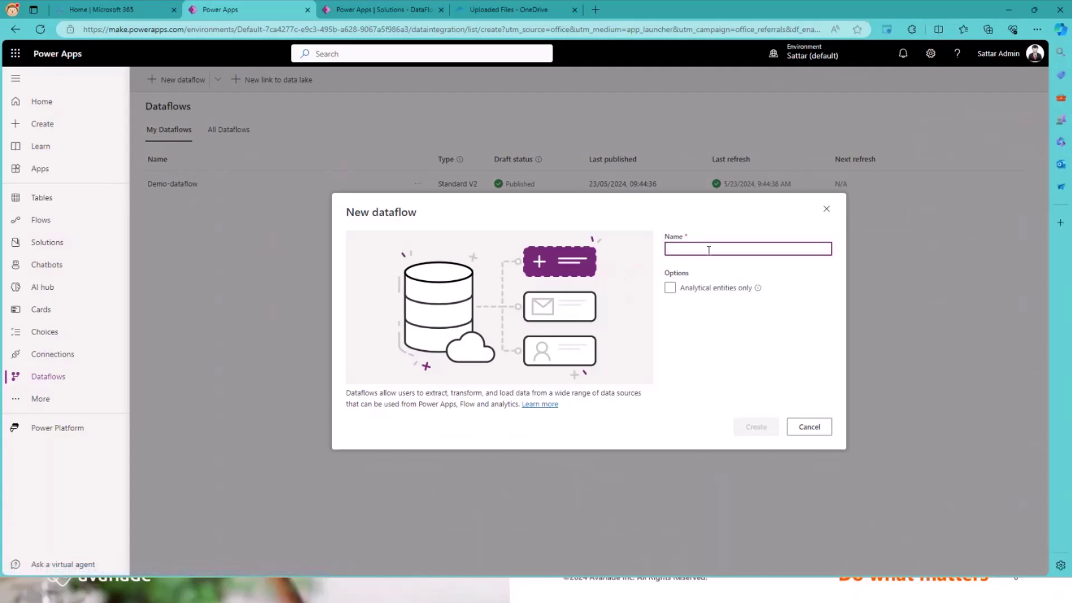
{"action": "type", "text": "Demo-Dataflow"}
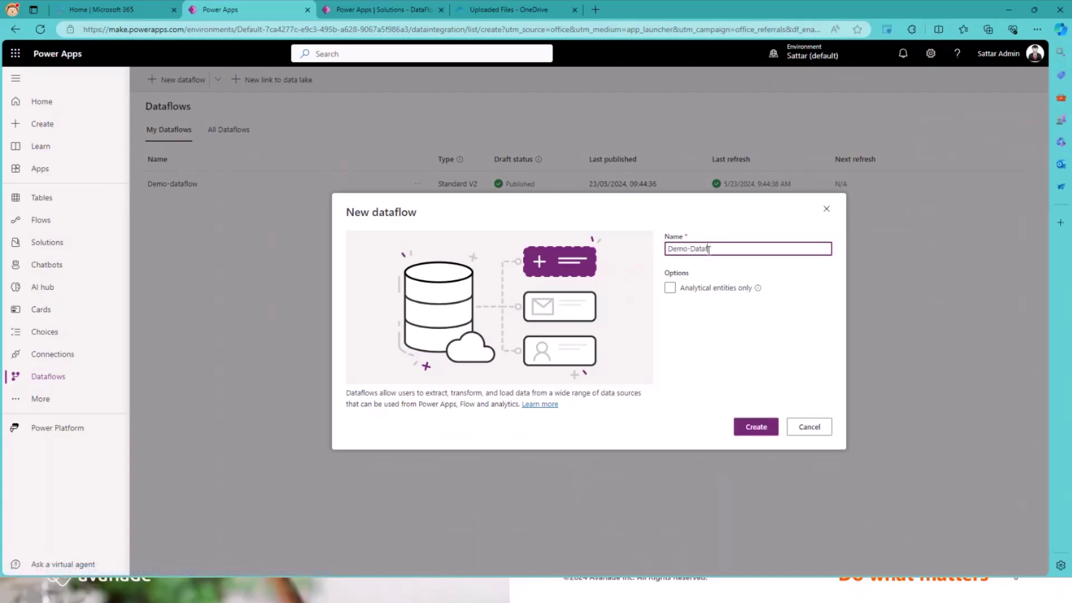
{"action": "type", "text": " 1"}
{"action": "left_click", "coordinate": [744, 427]}
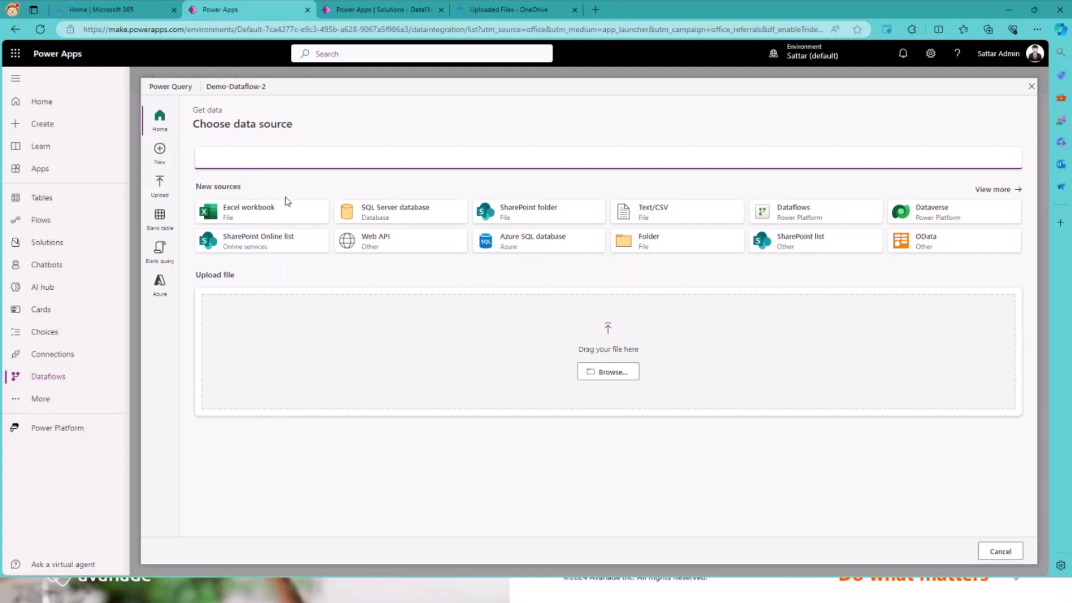
- Upload the organizations-100 1.csv file (13.5 KB) as the Text/CSV data source
{"action": "left_click", "coordinate": [999, 192]}
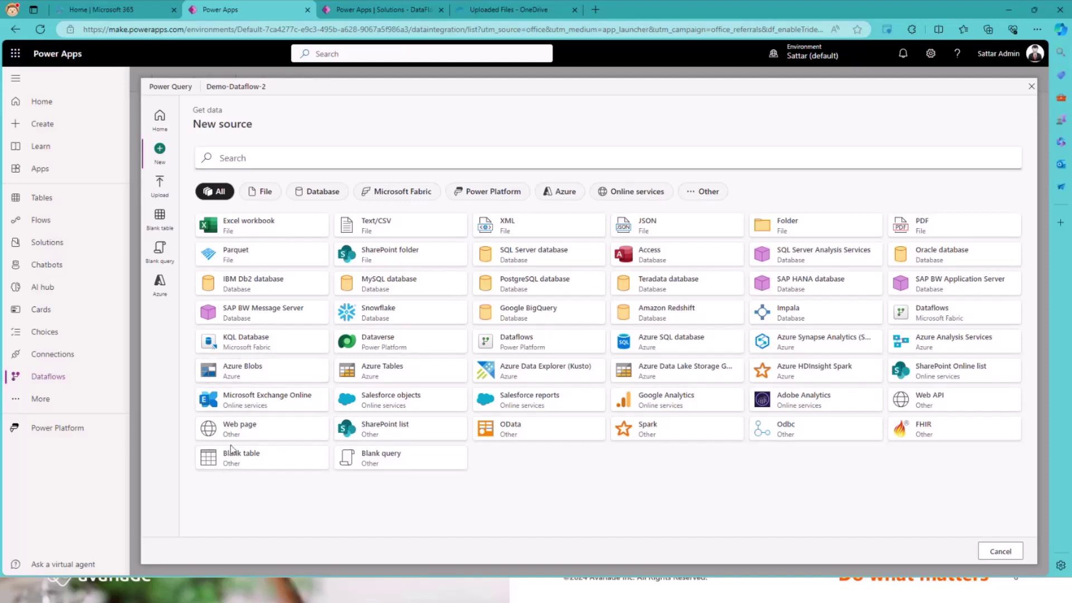
{"action": "left_click", "coordinate": [218, 219]}
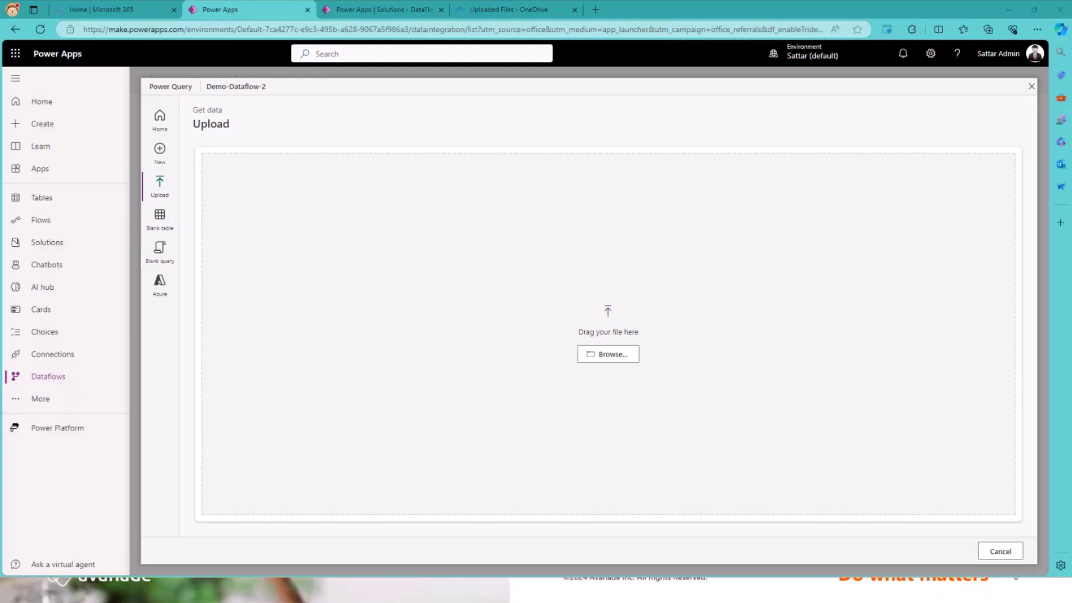
{"action": "left_click_drag", "start_coordinate": [441, 276], "coordinate": [606, 324]}
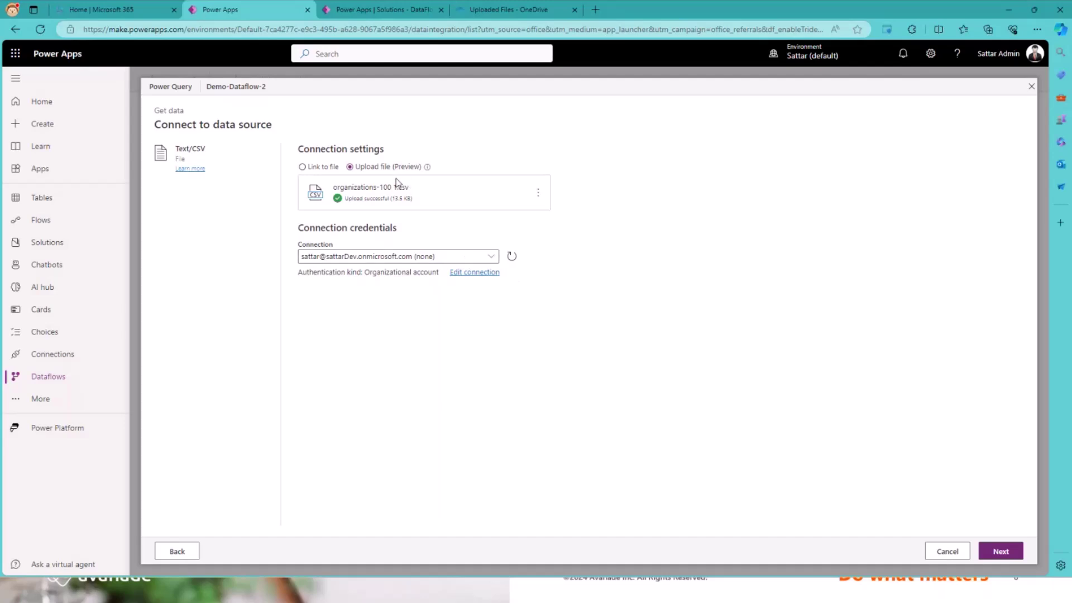
- Preview the uploaded CSV and load it into Power Query as organizations-100 1
{"action": "left_click", "coordinate": [1013, 554]}
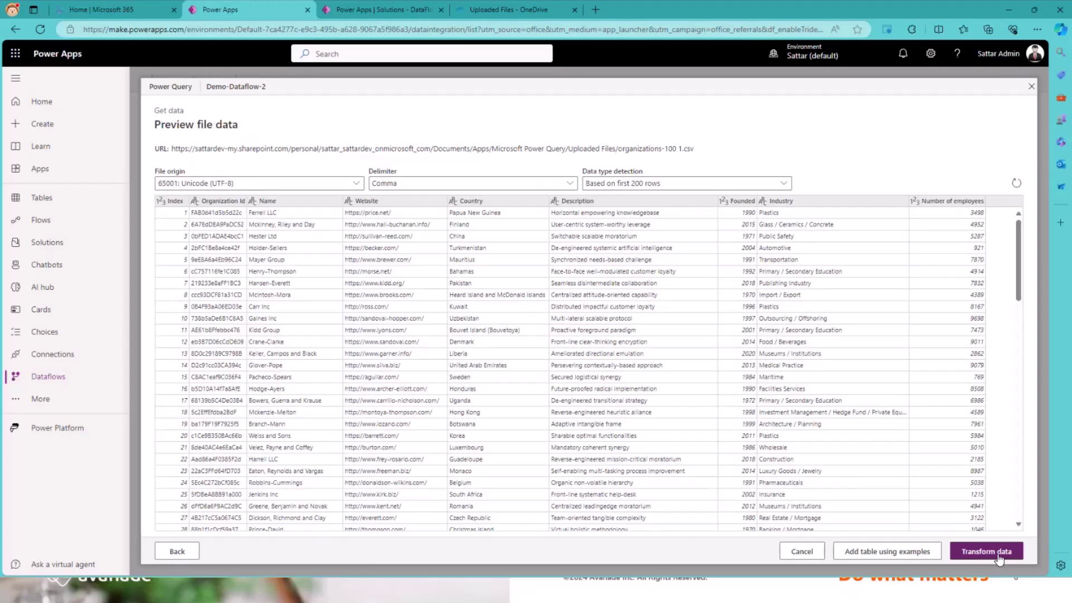
{"action": "left_click", "coordinate": [998, 553]}
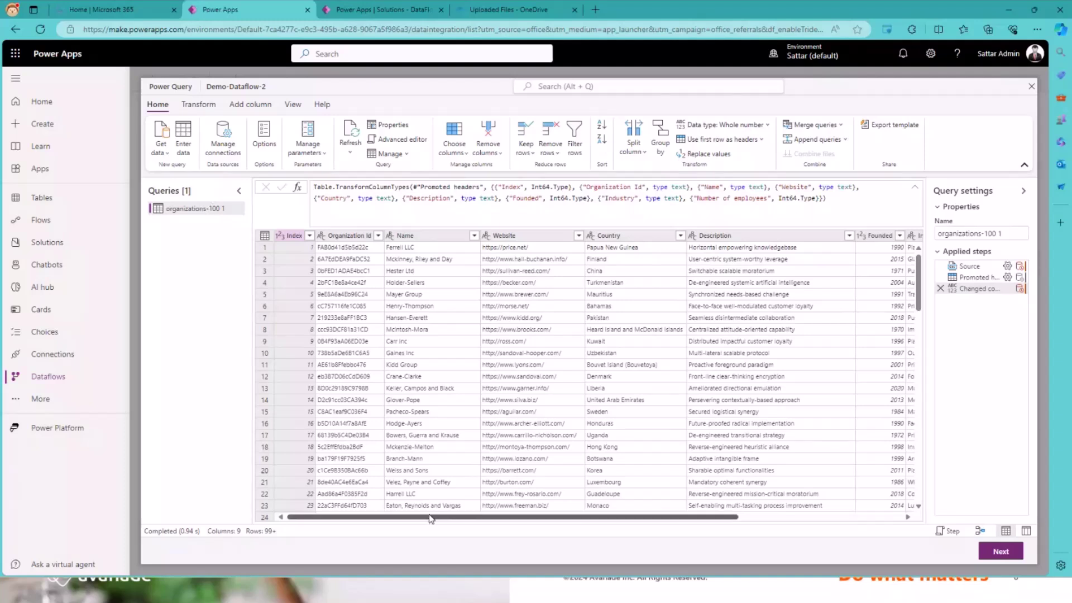
- Select the Name column and look through the Remove rows and Keep rows options
{"action": "left_click_drag", "start_coordinate": [431, 518], "coordinate": [379, 509]}
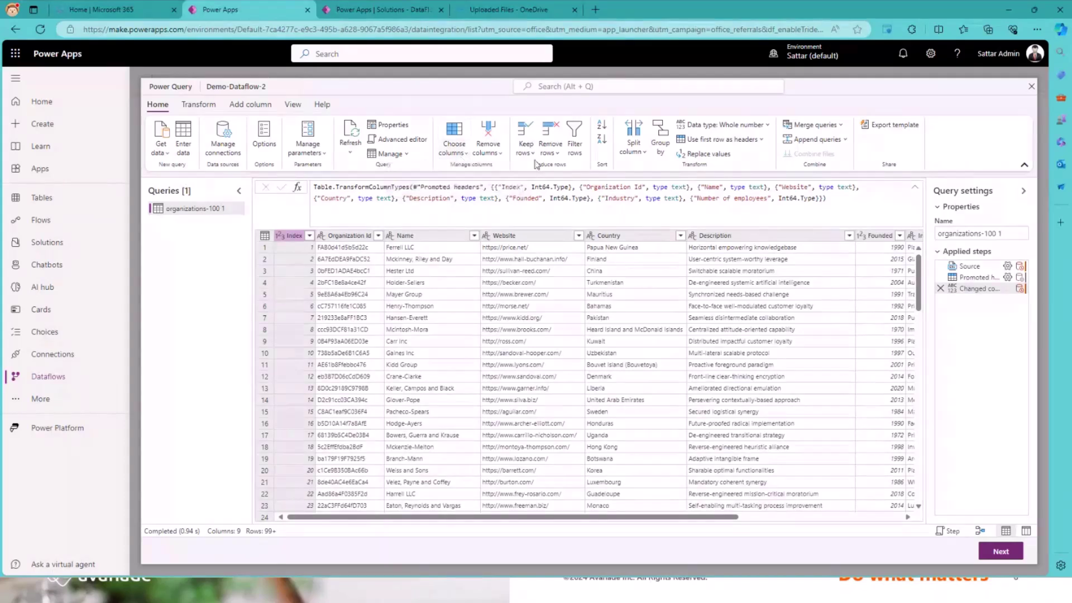
{"action": "left_click", "coordinate": [437, 239]}
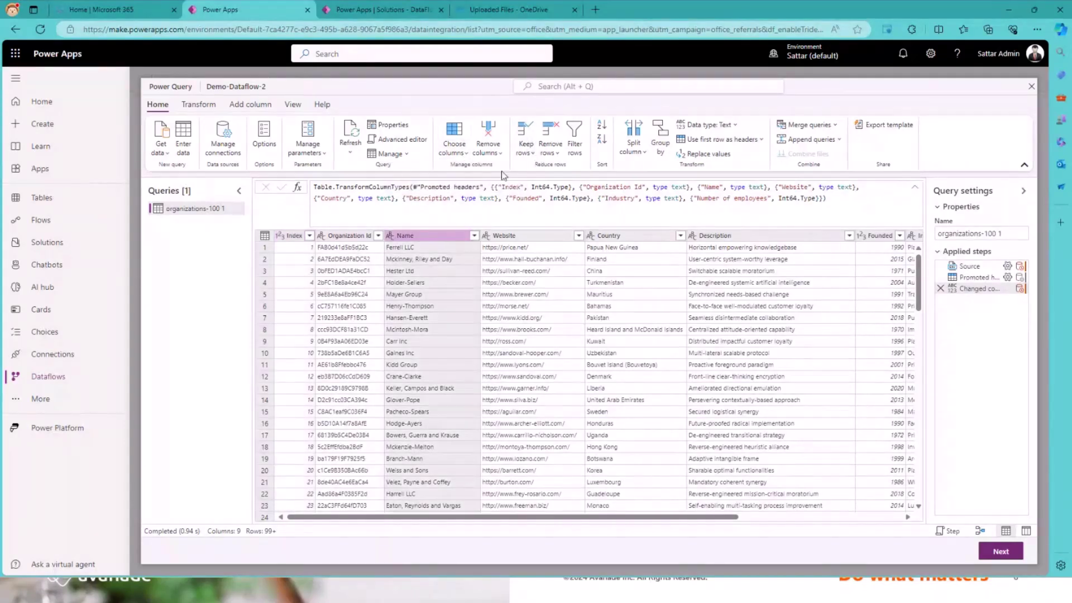
{"action": "left_click", "coordinate": [550, 156]}
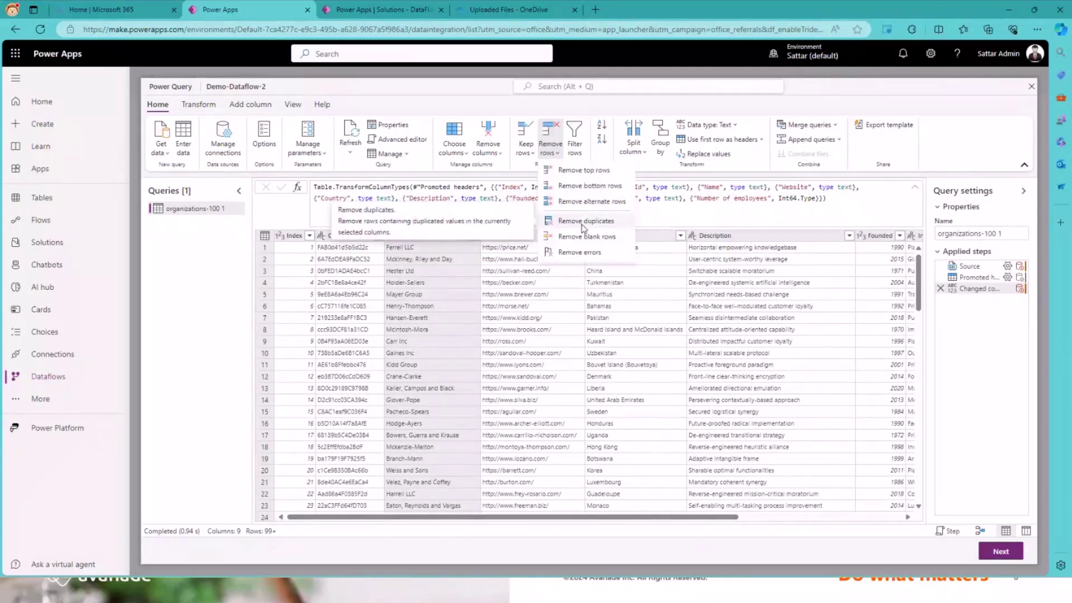
{"action": "left_click", "coordinate": [526, 154]}
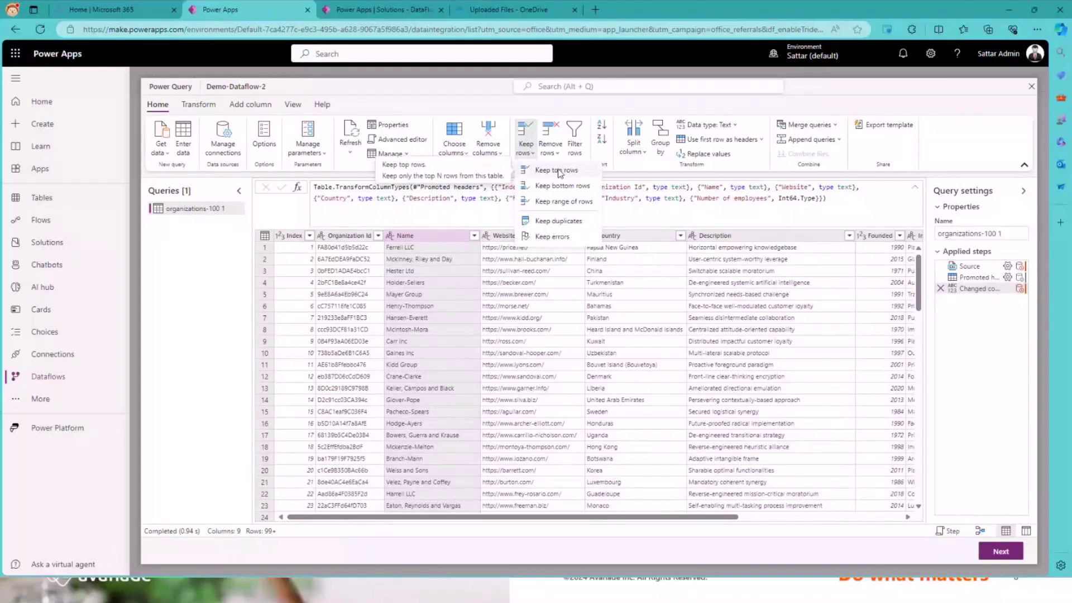
- Open and close the Name column's filter menu without applying a filter
{"action": "left_click", "coordinate": [474, 235]}
{"action": "mouse_move", "coordinate": [565, 289]}
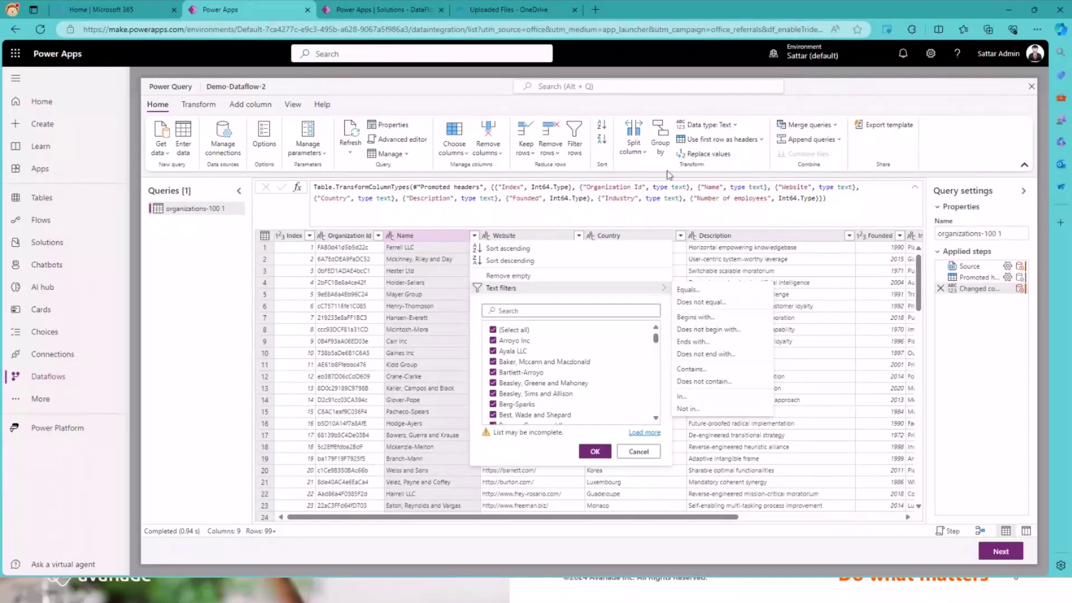
{"action": "left_click", "coordinate": [424, 239]}
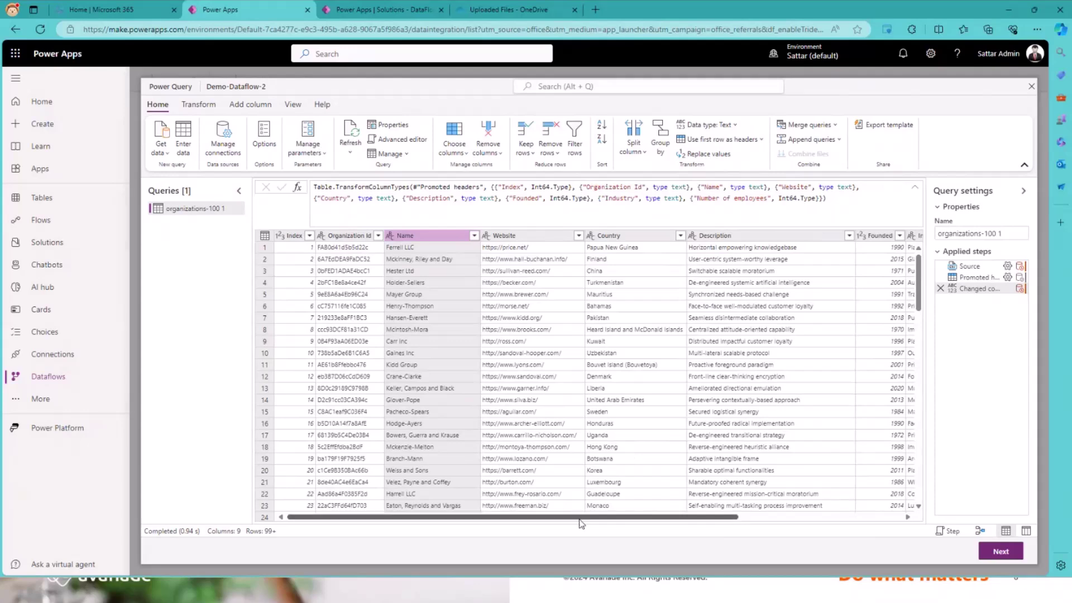
{"action": "mouse_move", "coordinate": [581, 523]}
{"action": "left_mouse_down"}
{"action": "mouse_move", "coordinate": [755, 522]}
{"action": "mouse_move", "coordinate": [563, 522]}
{"action": "left_mouse_up"}
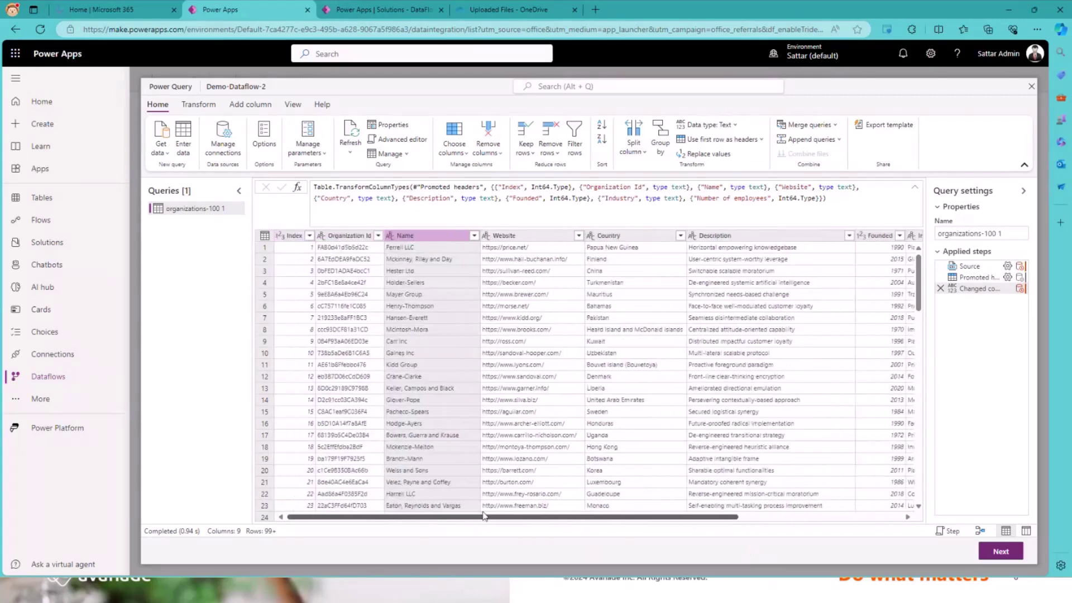
- Group by Country, summing Number of employees into a new totalNoOfEmployee column
{"action": "left_click", "coordinate": [633, 239]}
{"action": "left_click", "coordinate": [660, 140]}
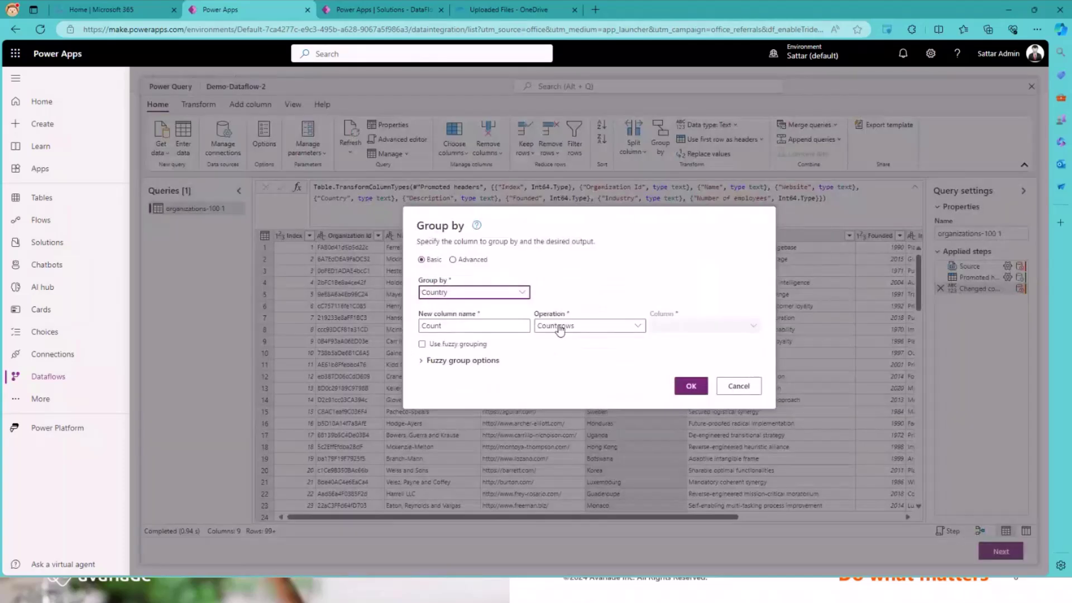
{"action": "left_click", "coordinate": [609, 329]}
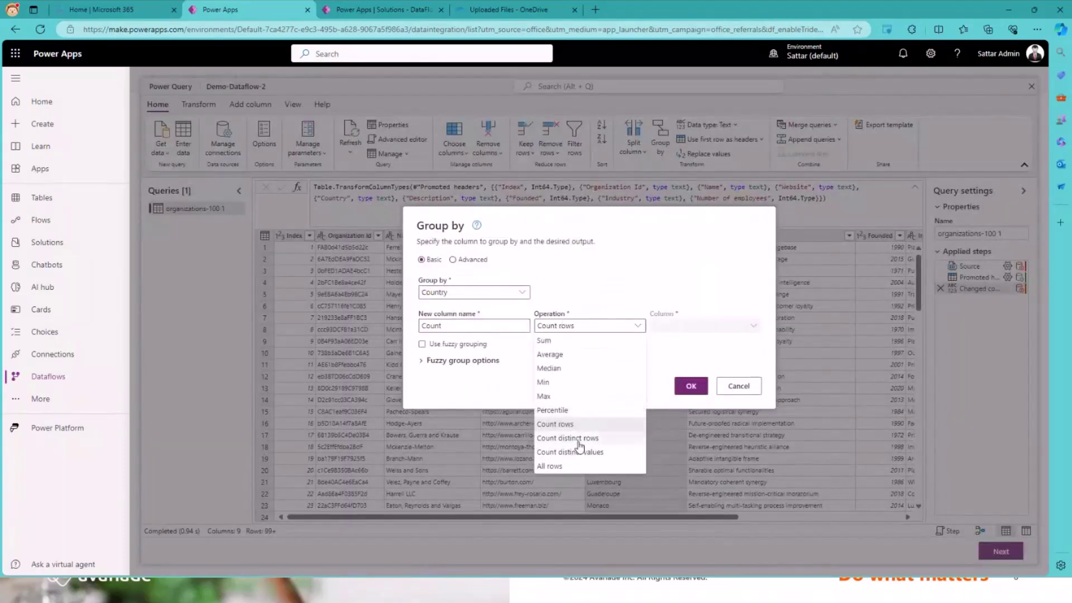
{"action": "left_click", "coordinate": [566, 340]}
{"action": "left_click", "coordinate": [713, 328]}
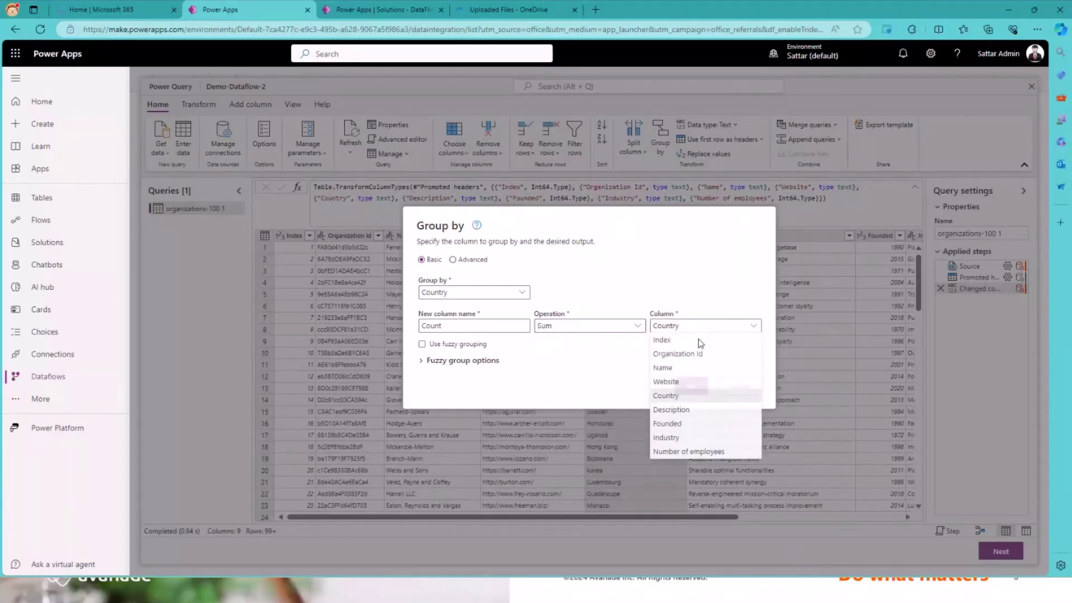
{"action": "left_click", "coordinate": [688, 451]}
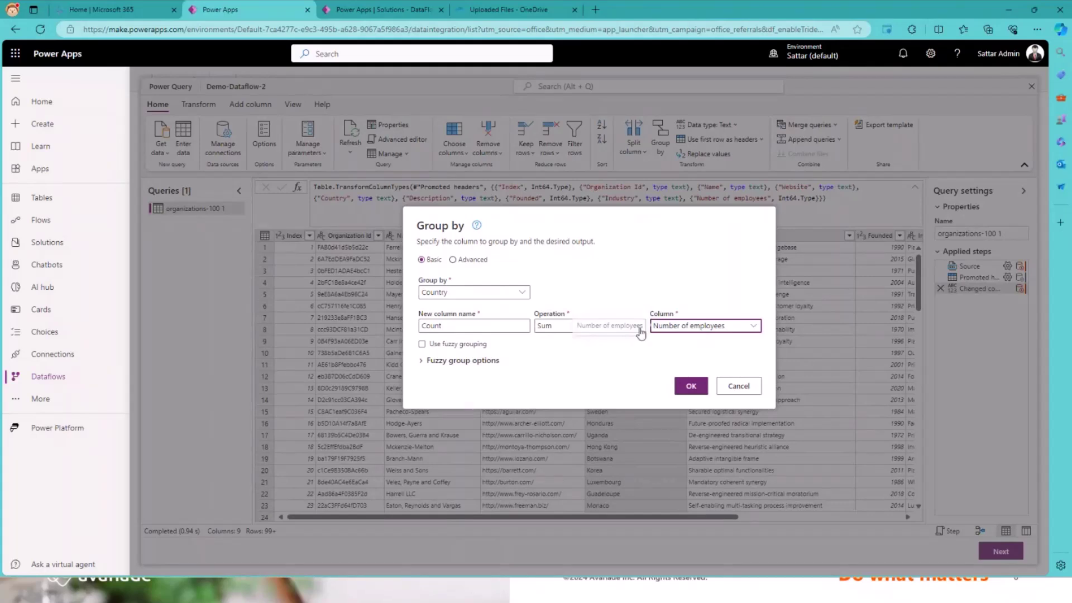
{"action": "double_click", "coordinate": [463, 328]}
{"action": "type", "text": "totalNoOfEmpoloyee"}
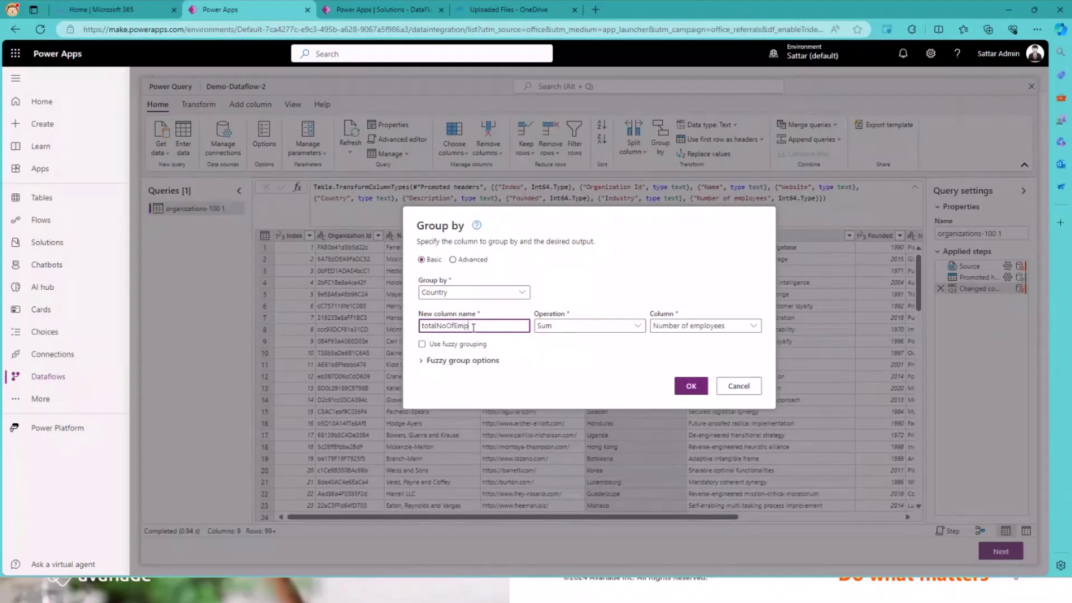
{"action": "left_click", "coordinate": [705, 385]}
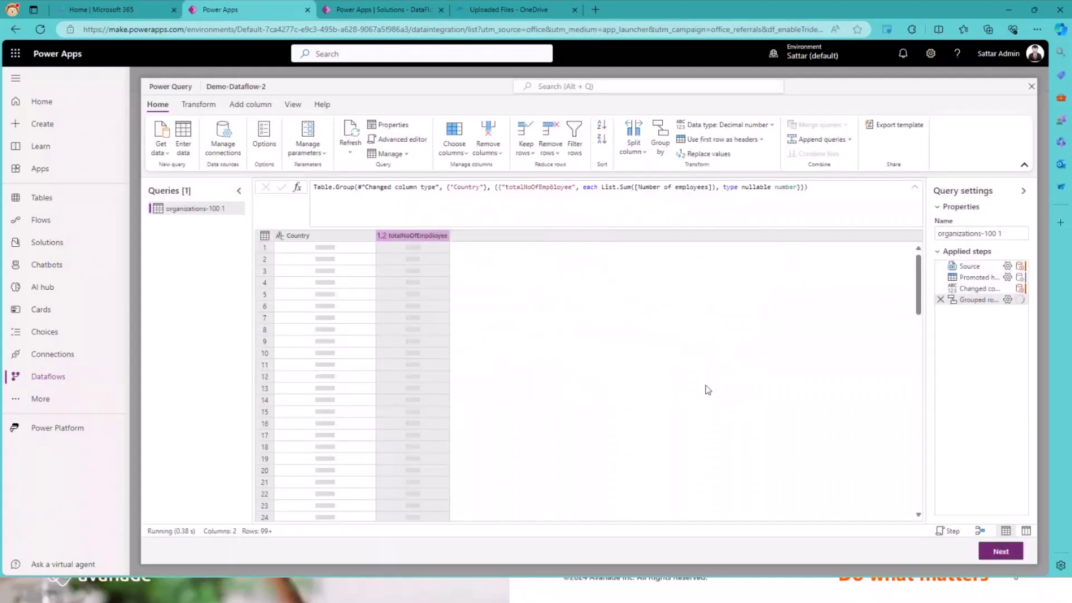
- Check the grouped result, e.g. Papua New Guinea's total of 3498
{"action": "mouse_move", "coordinate": [989, 304]}
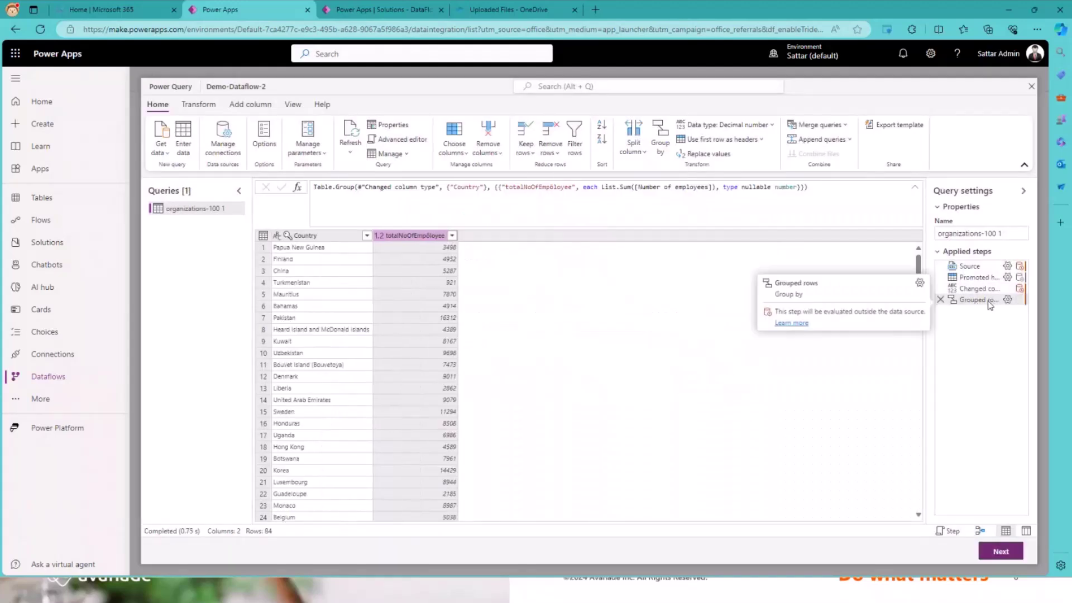
{"action": "left_click", "coordinate": [311, 250]}
{"action": "left_click", "coordinate": [397, 249]}
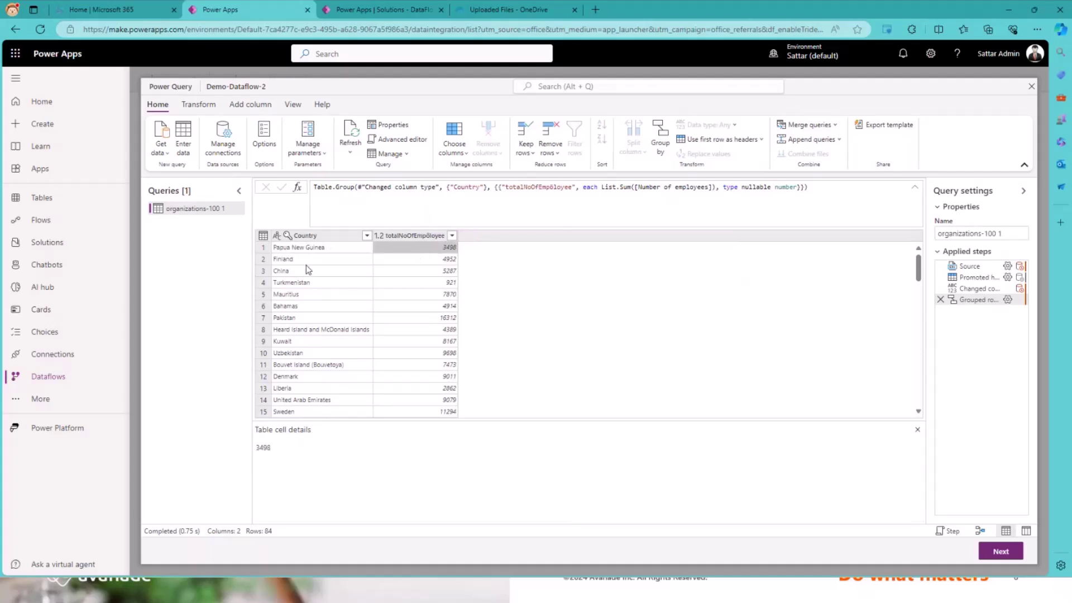
- Remove the Grouped rows step and glance at Merge queries settings without applying them
{"action": "left_click", "coordinate": [308, 236]}
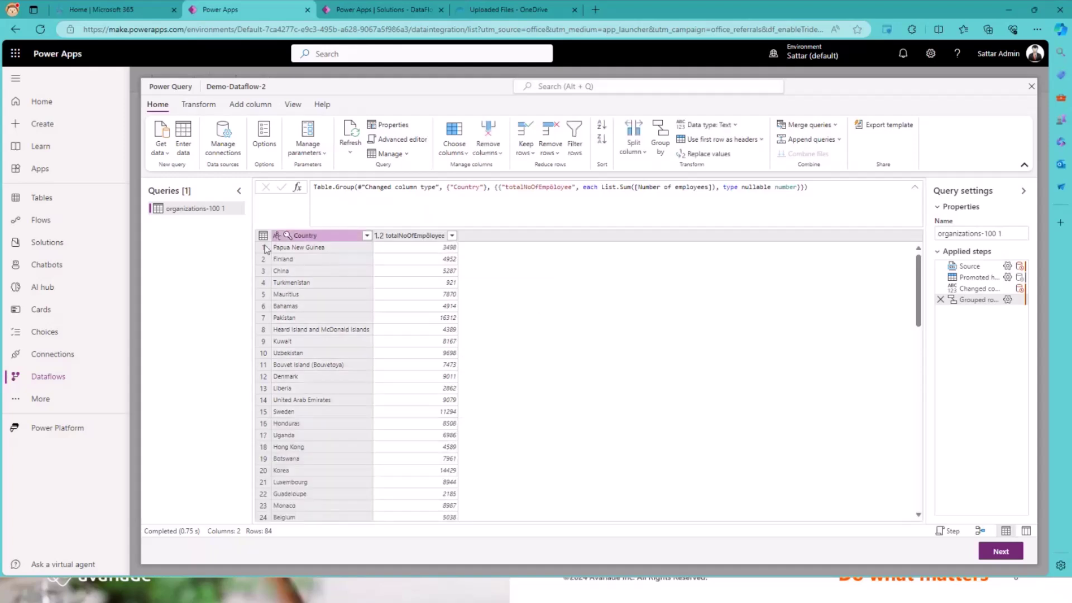
{"action": "left_click", "coordinate": [941, 300]}
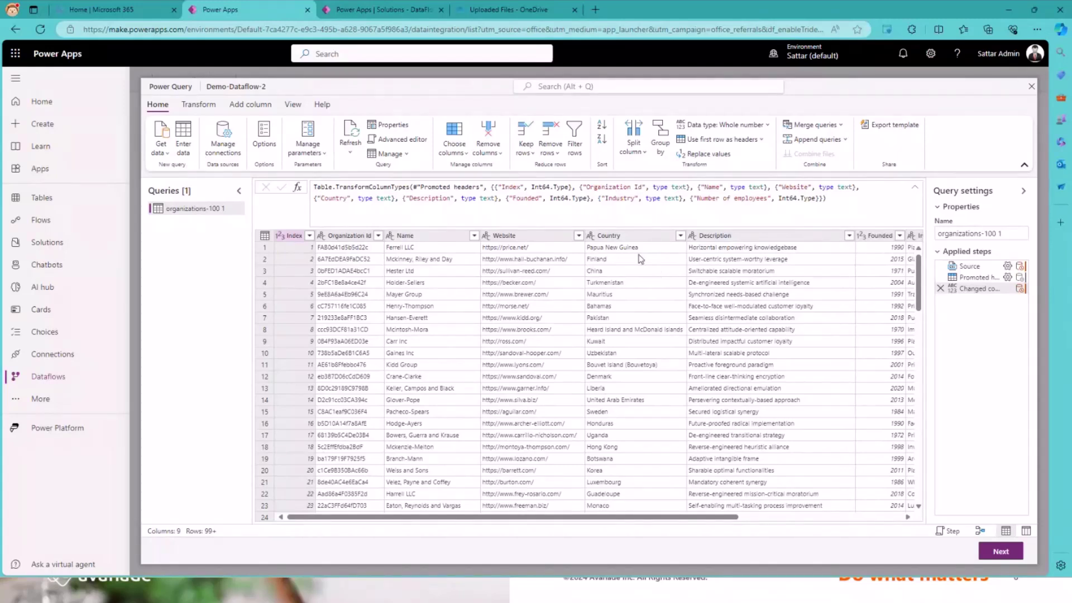
{"action": "left_click", "coordinate": [293, 239]}
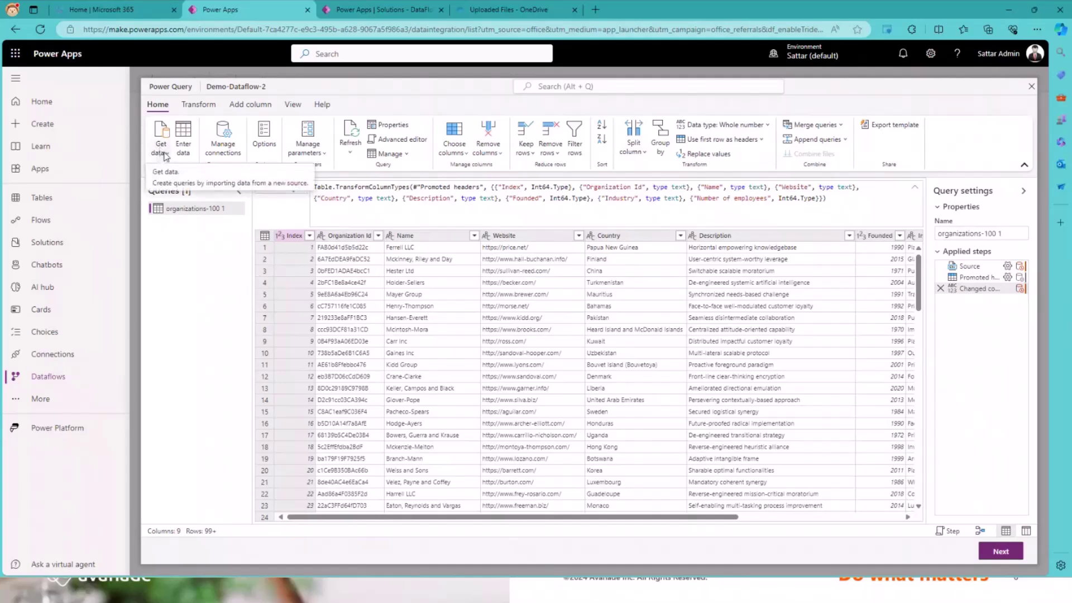
{"action": "left_click", "coordinate": [820, 127]}
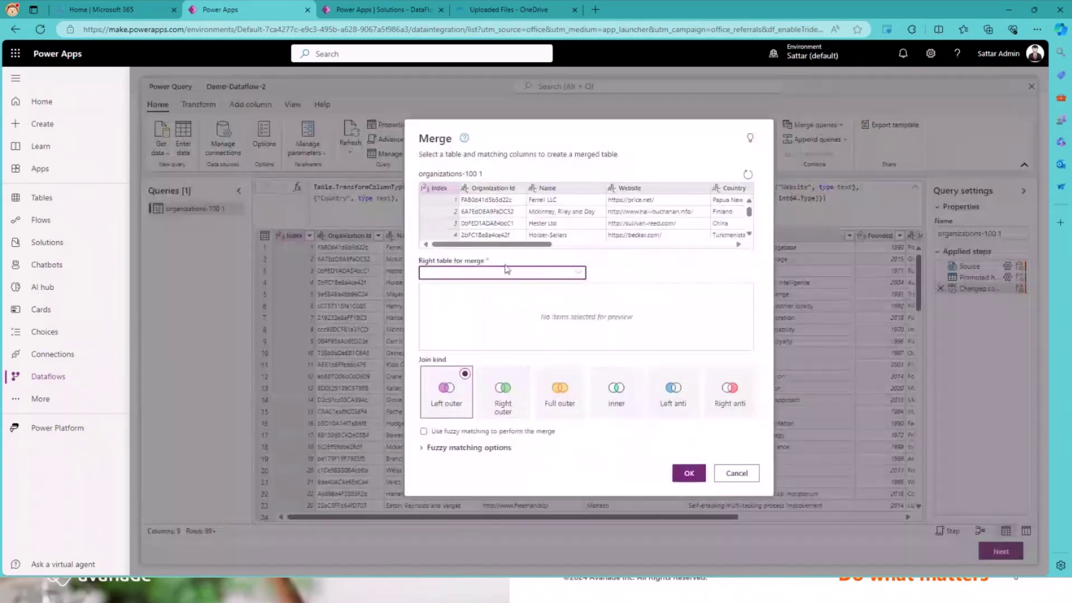
{"action": "left_click", "coordinate": [736, 474]}
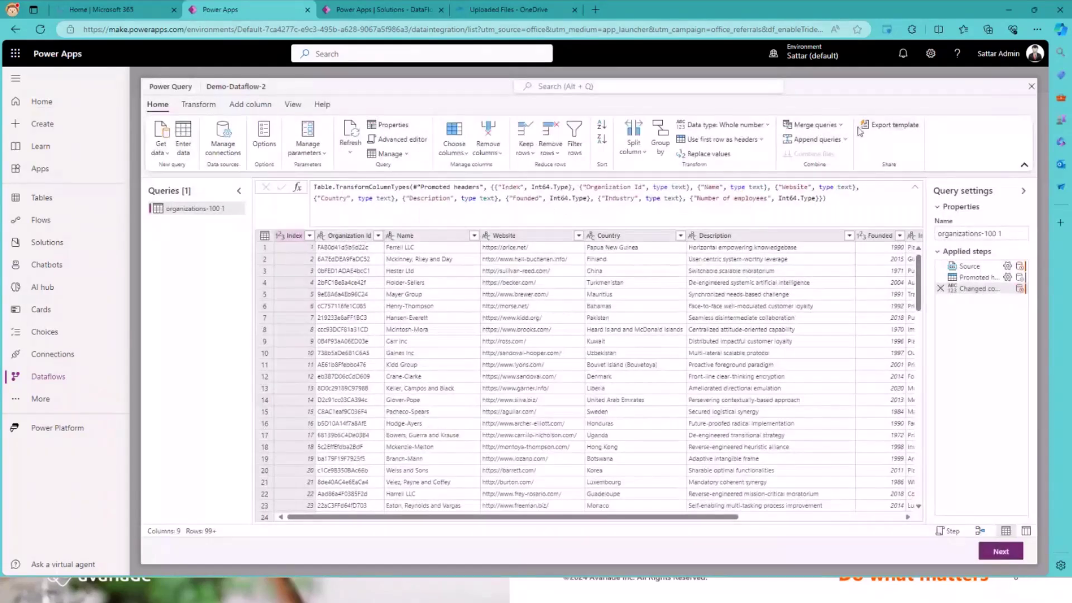
- Look at the Index column numbering options, then finish editing and proceed to Map tables
{"action": "left_click", "coordinate": [243, 106]}
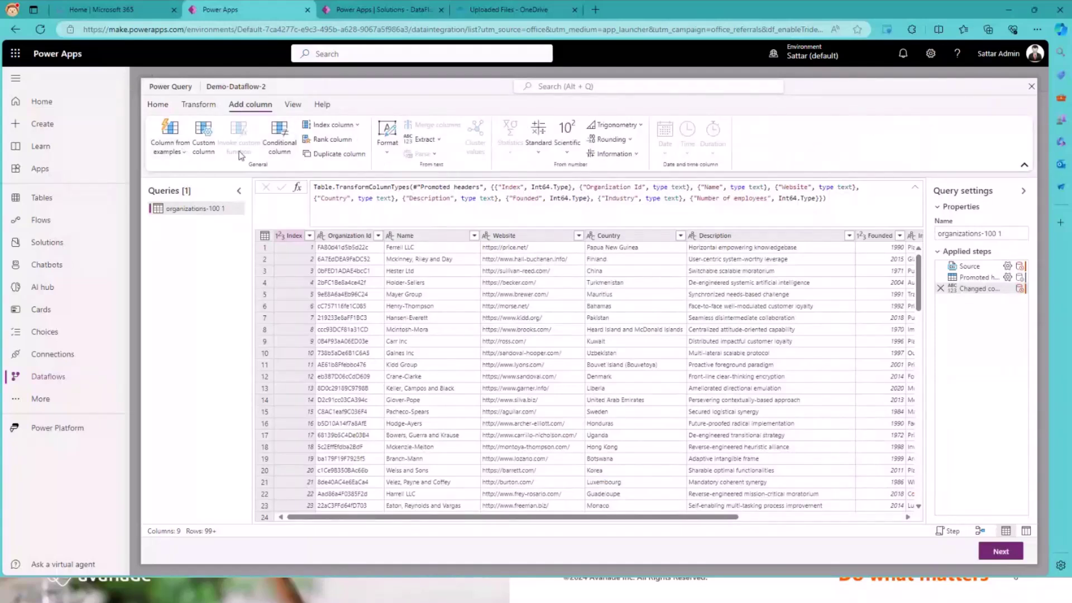
{"action": "left_click", "coordinate": [358, 126]}
{"action": "left_click", "coordinate": [384, 159]}
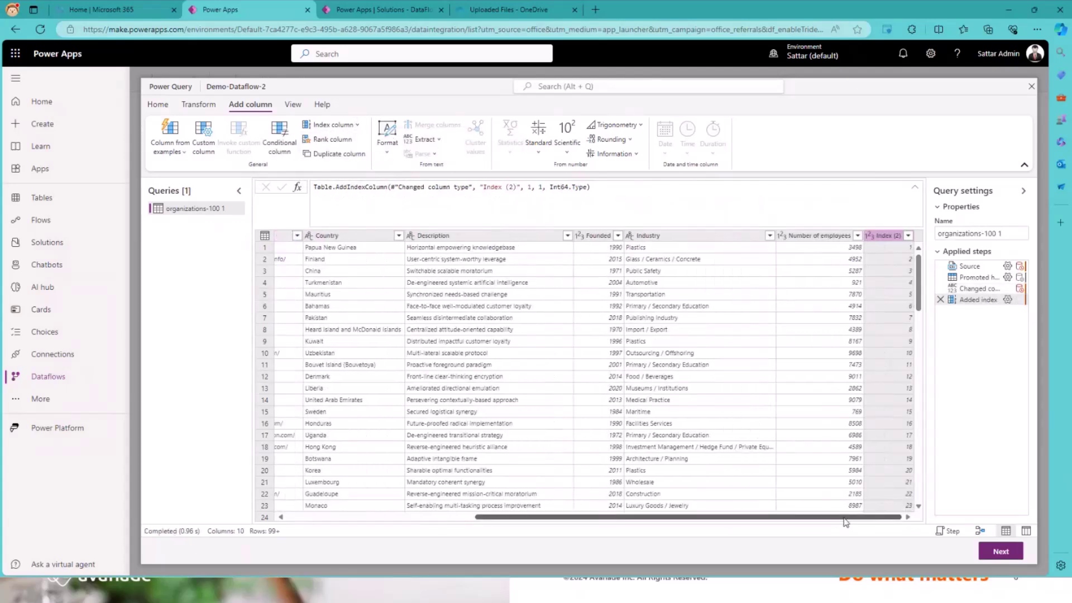
{"action": "left_click_drag", "start_coordinate": [897, 519], "coordinate": [327, 281]}
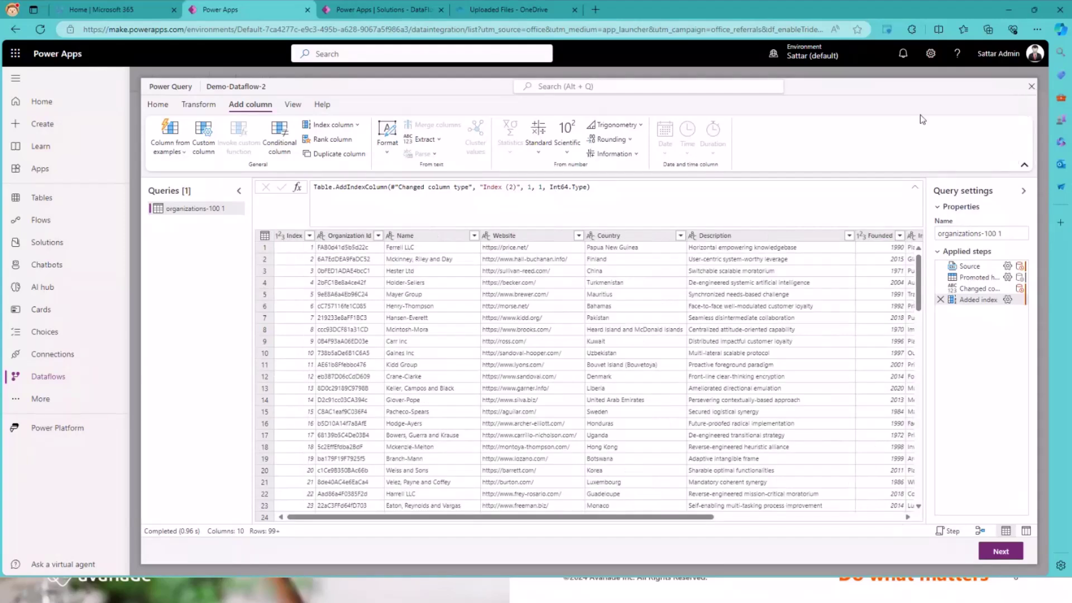
{"action": "left_click", "coordinate": [199, 105]}
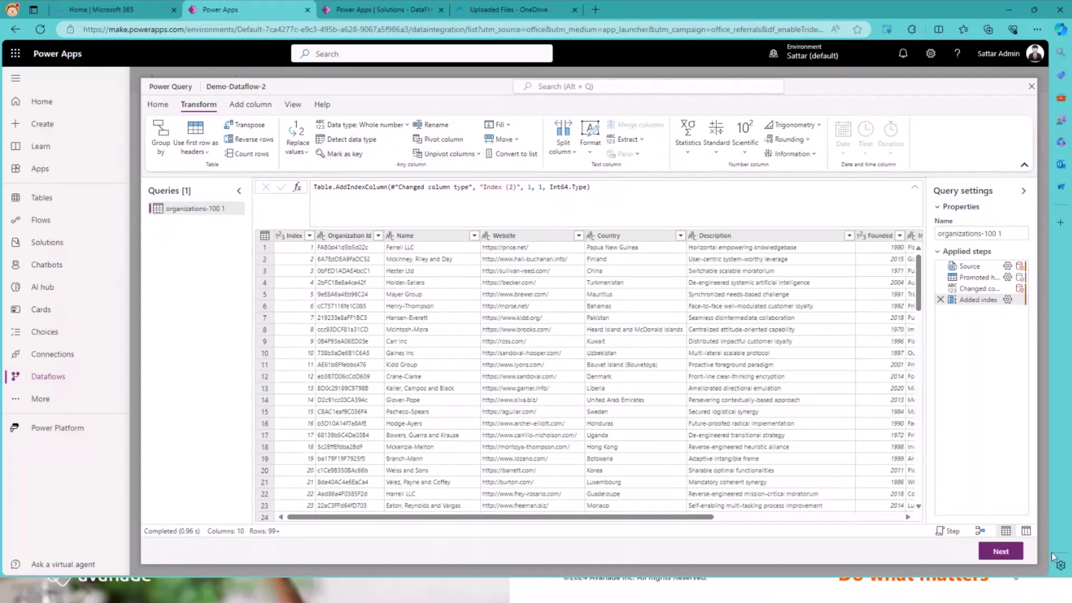
{"action": "left_click", "coordinate": [1001, 551]}
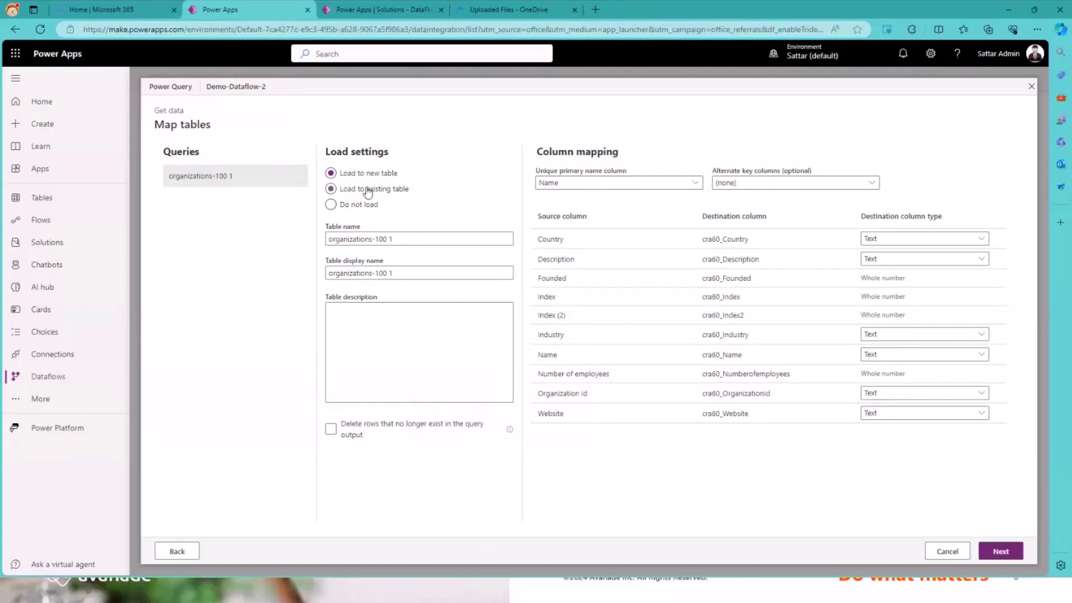
- Load the query into the existing table cra60_organizationinformation
{"action": "left_click", "coordinate": [368, 190]}
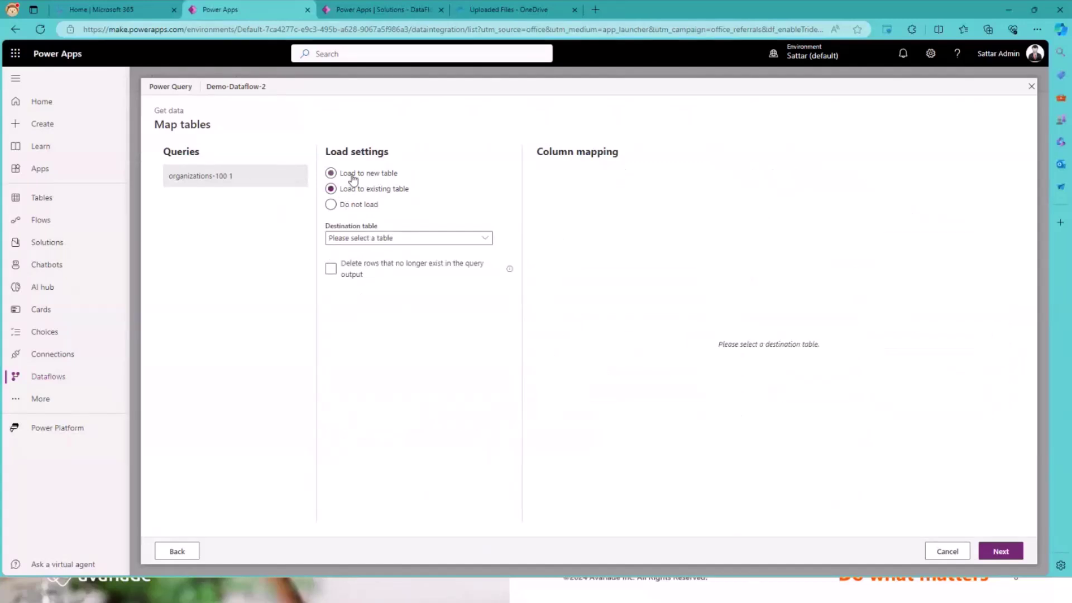
{"action": "left_click", "coordinate": [359, 173]}
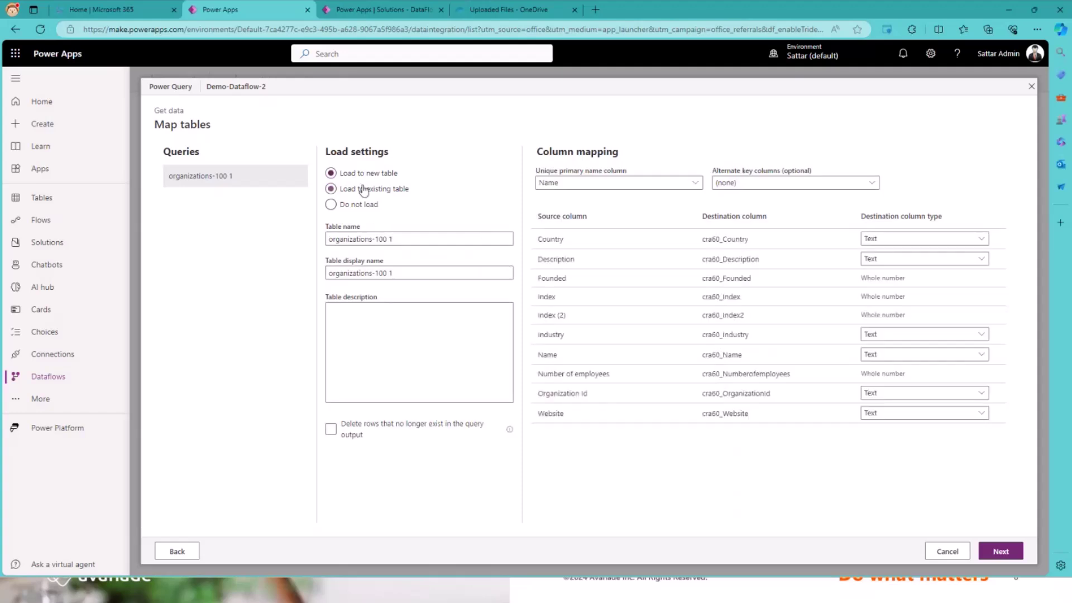
{"action": "left_click", "coordinate": [364, 190]}
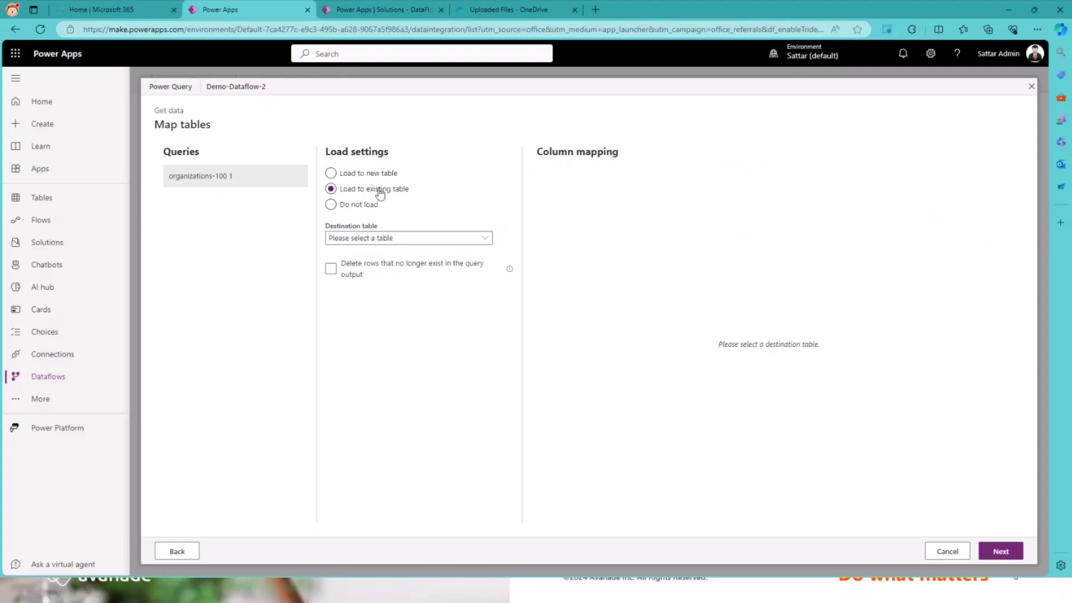
{"action": "left_click", "coordinate": [394, 240]}
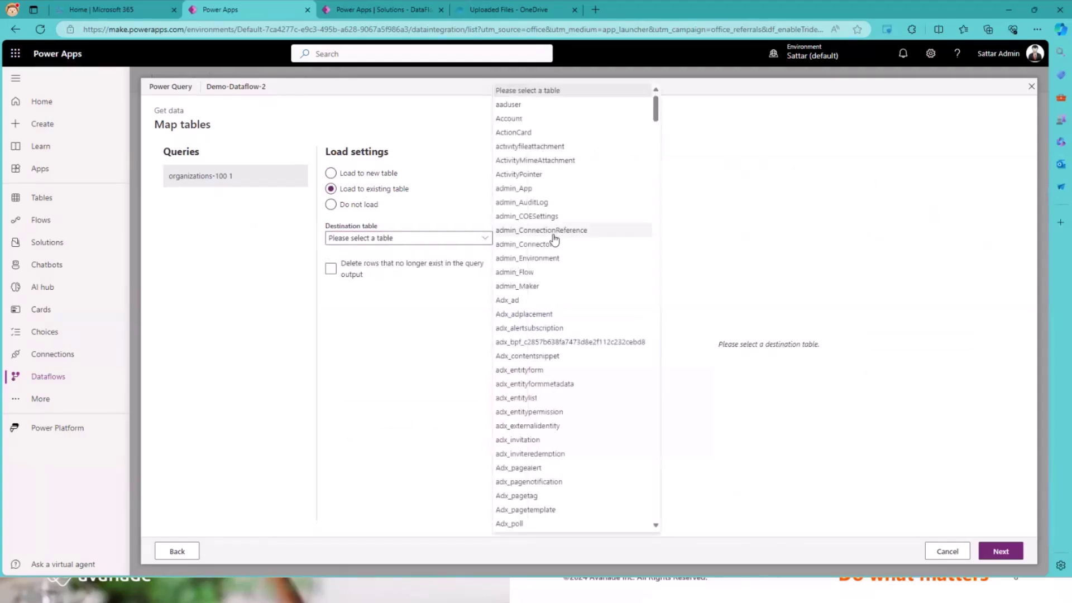
{"action": "left_click_drag", "start_coordinate": [655, 109], "coordinate": [665, 218]}
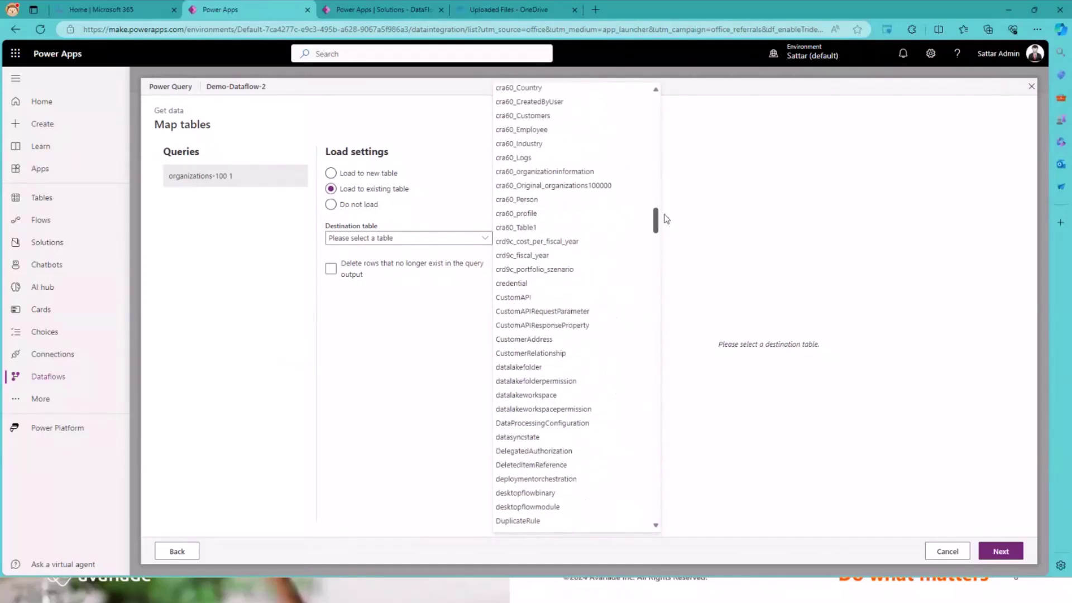
{"action": "left_click", "coordinate": [584, 171]}
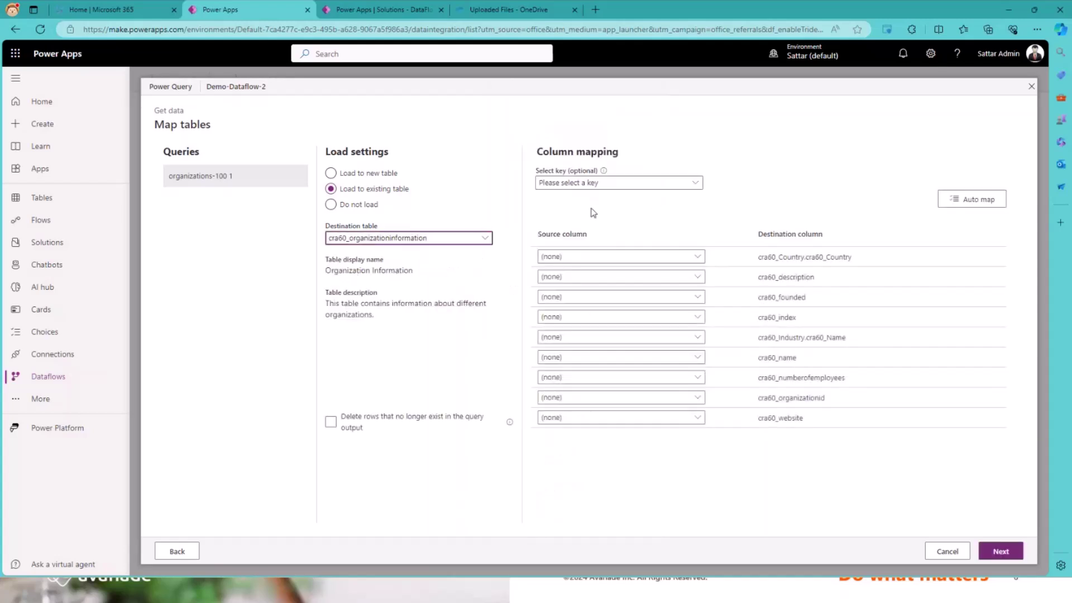
- Use Key_Org_ID as the key and auto-map columns with matching names
{"action": "left_click", "coordinate": [616, 186]}
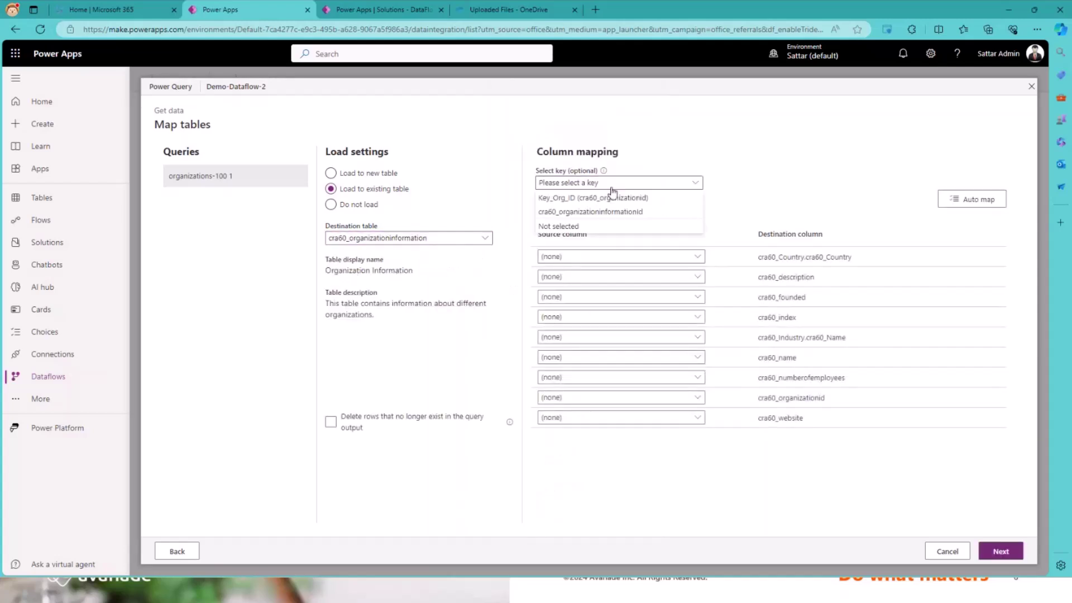
{"action": "left_click", "coordinate": [576, 198]}
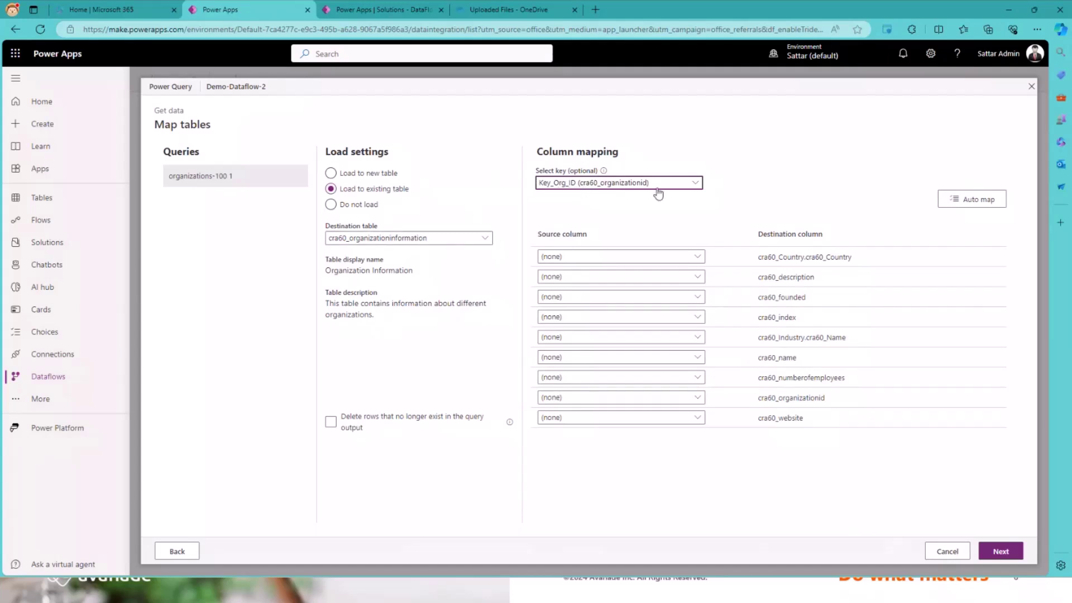
{"action": "left_click", "coordinate": [978, 209]}
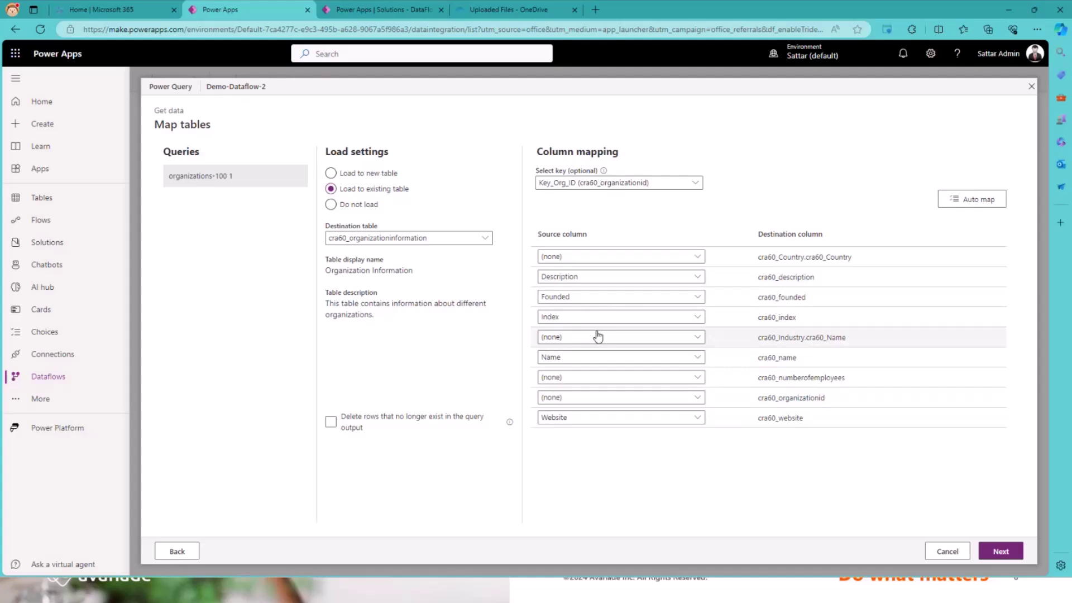
- Map Country, Industry, Number of employees and Organization Id manually, then continue to refresh settings
{"action": "left_click", "coordinate": [597, 257]}
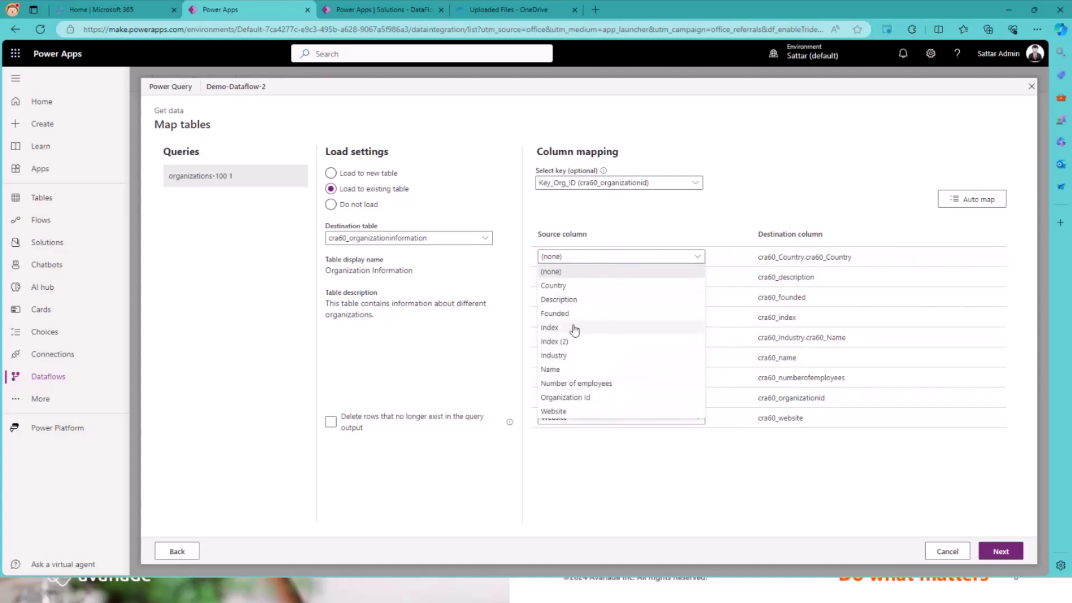
{"action": "left_click", "coordinate": [572, 286]}
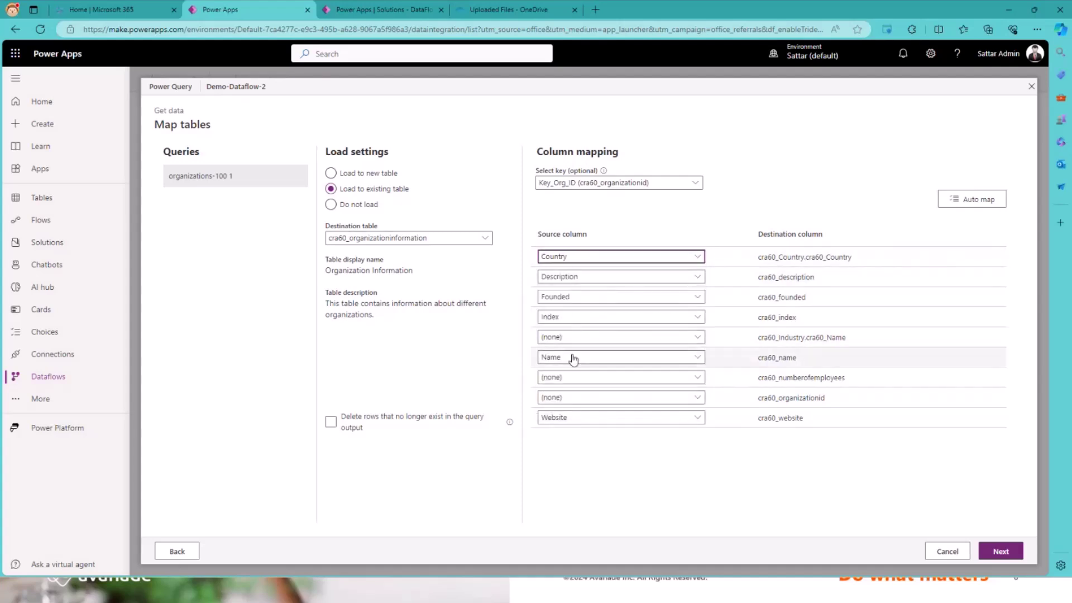
{"action": "left_click", "coordinate": [581, 337]}
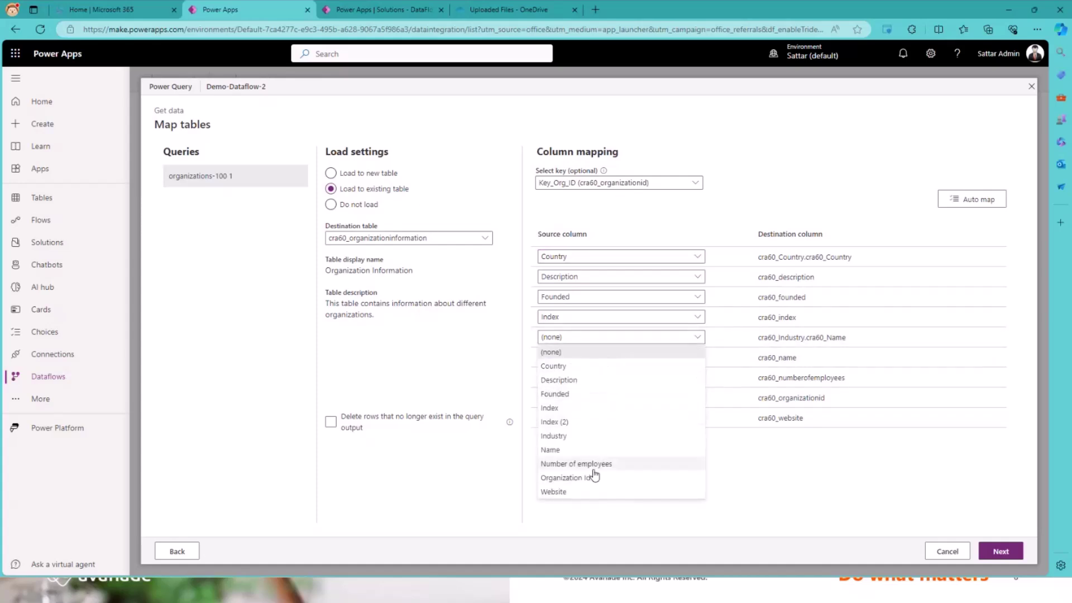
{"action": "left_click", "coordinate": [573, 436]}
{"action": "left_click", "coordinate": [577, 377]}
{"action": "left_click", "coordinate": [582, 349]}
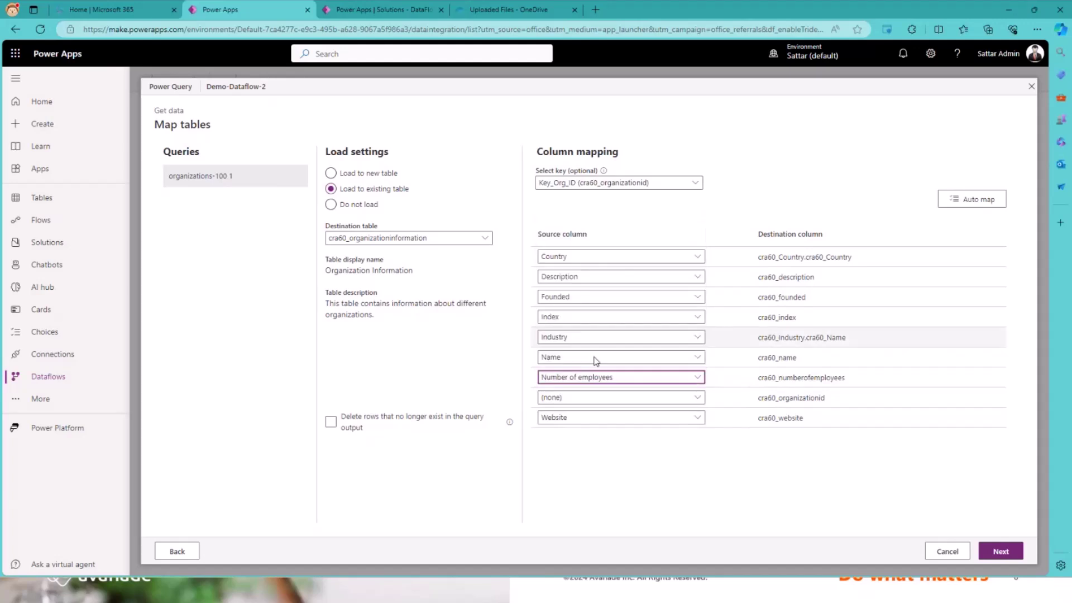
{"action": "left_click", "coordinate": [663, 399]}
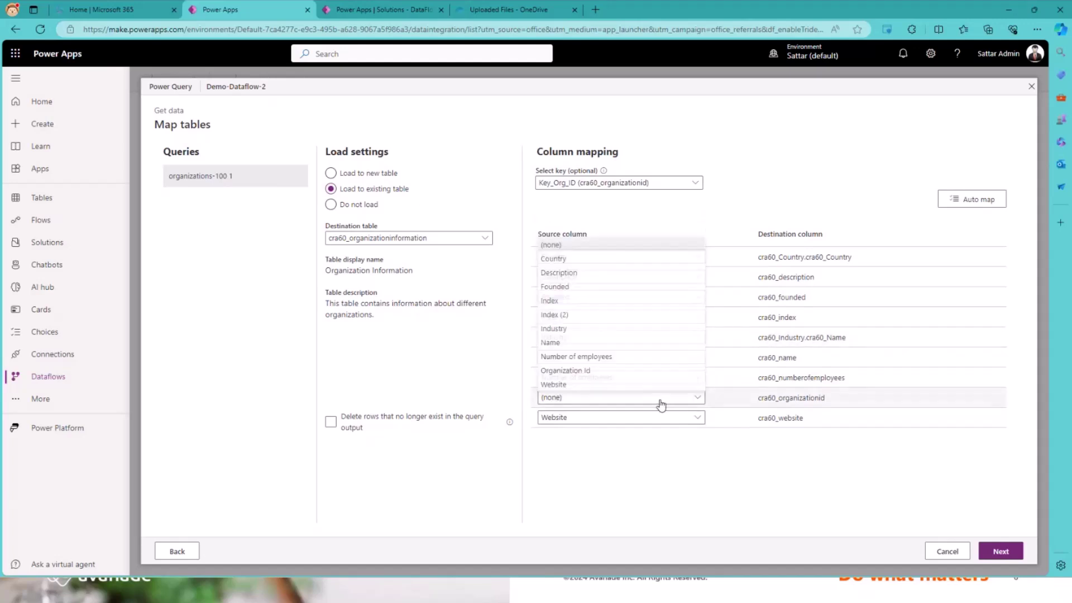
{"action": "left_click", "coordinate": [578, 369]}
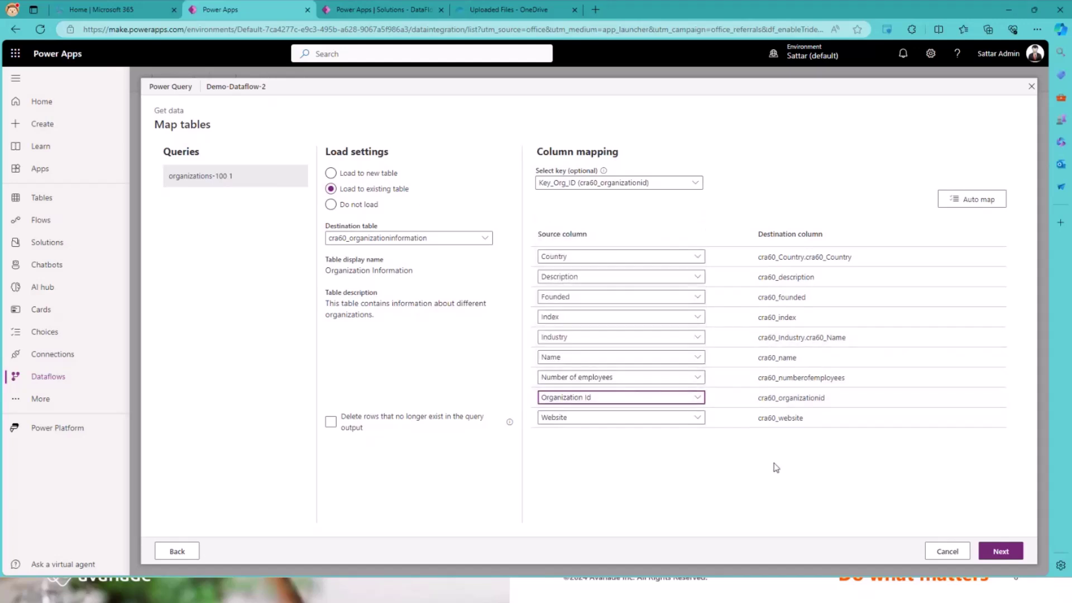
{"action": "left_click", "coordinate": [1011, 549]}
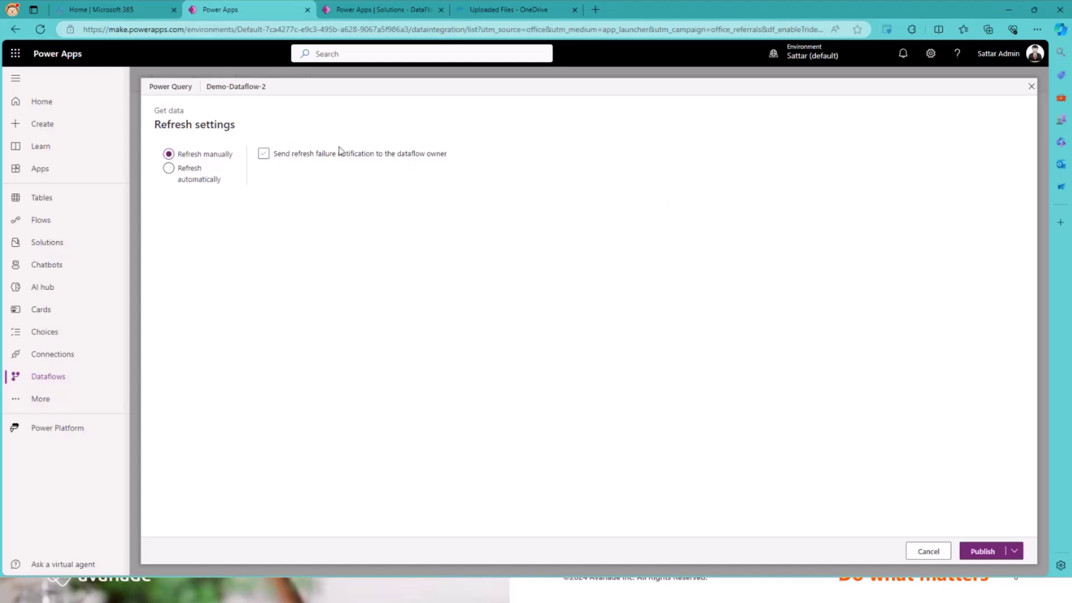
- Set the dataflow to refresh automatically with the interval unit kept as minutes
{"action": "left_click", "coordinate": [202, 174]}
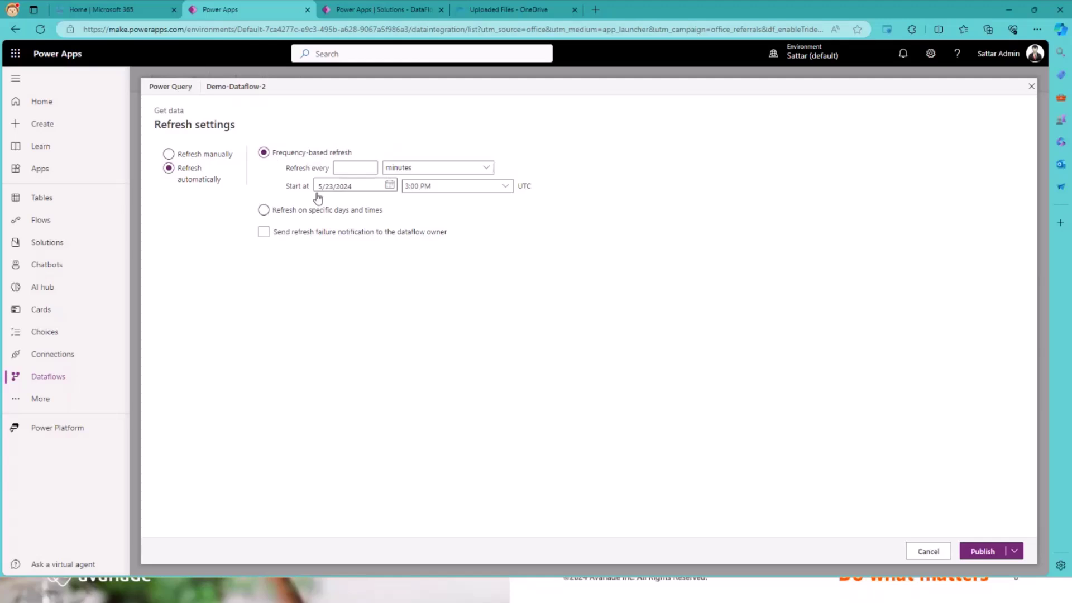
{"action": "left_click", "coordinate": [409, 169]}
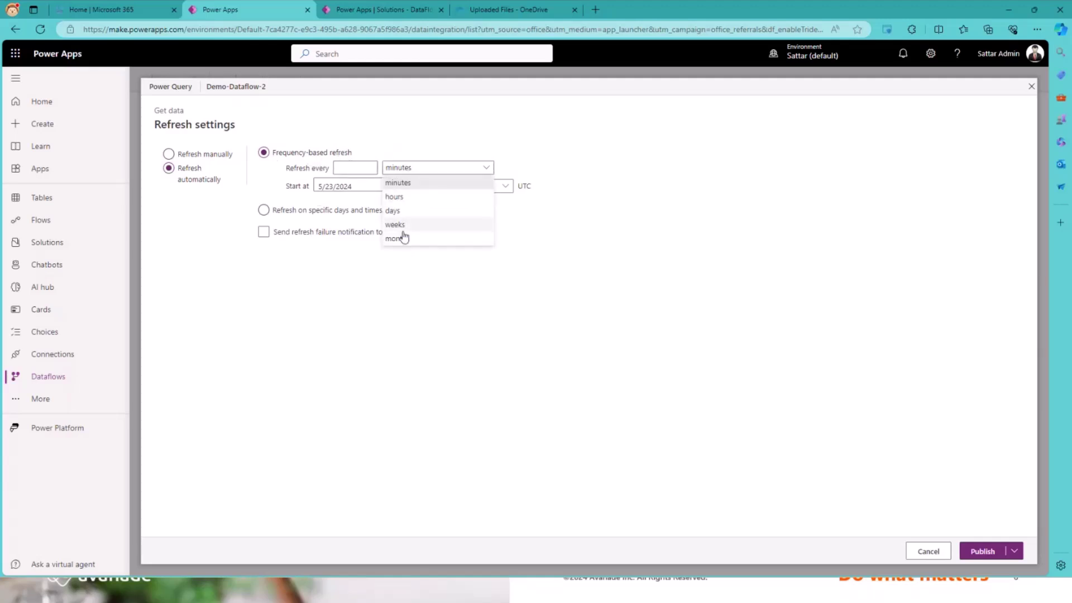
{"action": "left_click", "coordinate": [306, 257]}
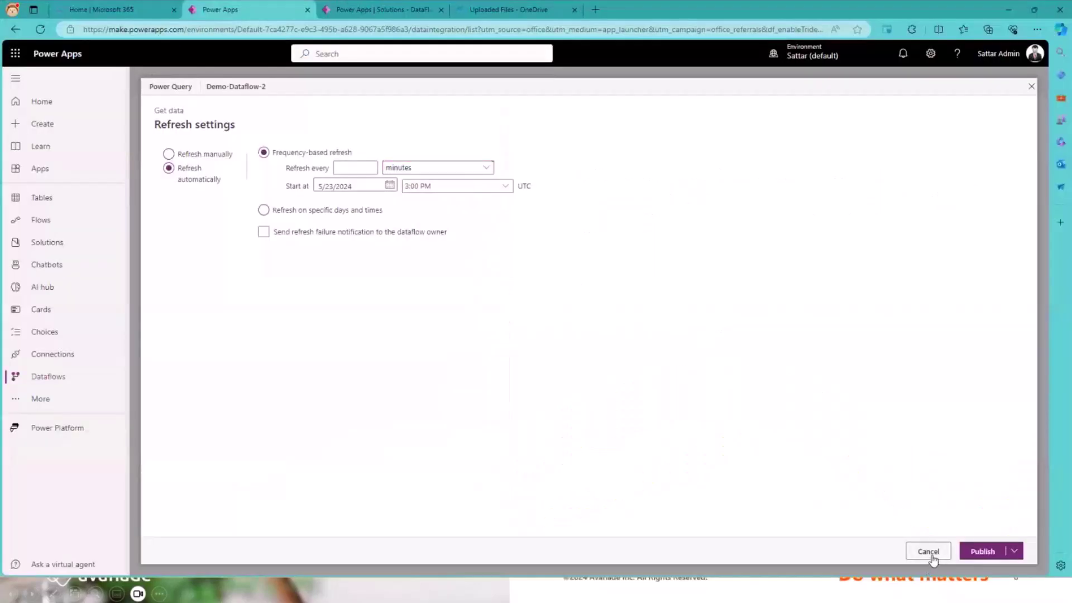
- Cancel setup, then review Demo-dataflow's refresh history and its latest successful run's details
{"action": "left_click", "coordinate": [927, 553]}
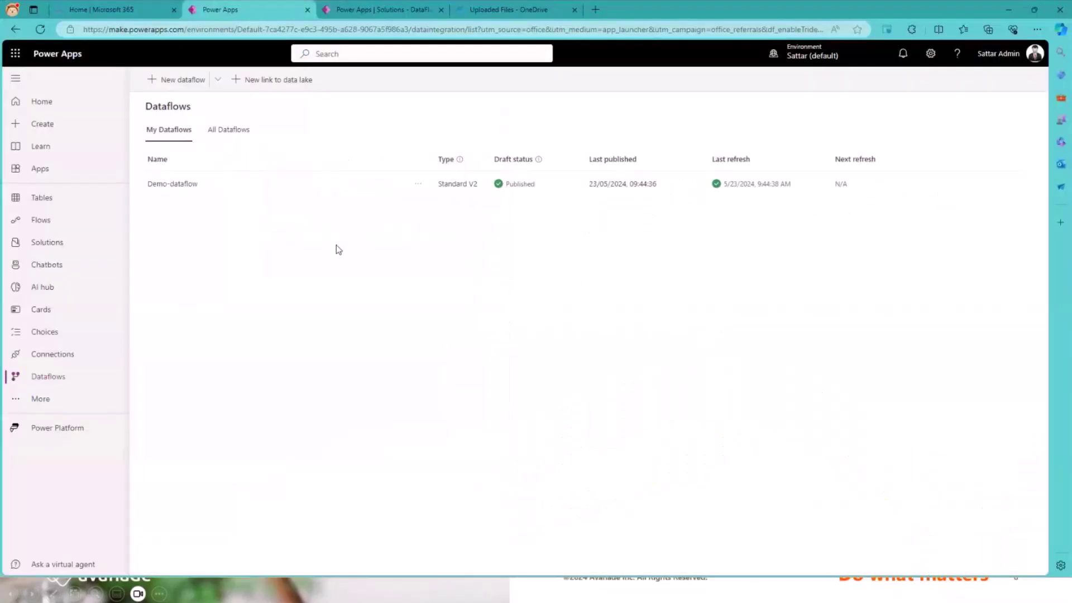
{"action": "left_click", "coordinate": [418, 184]}
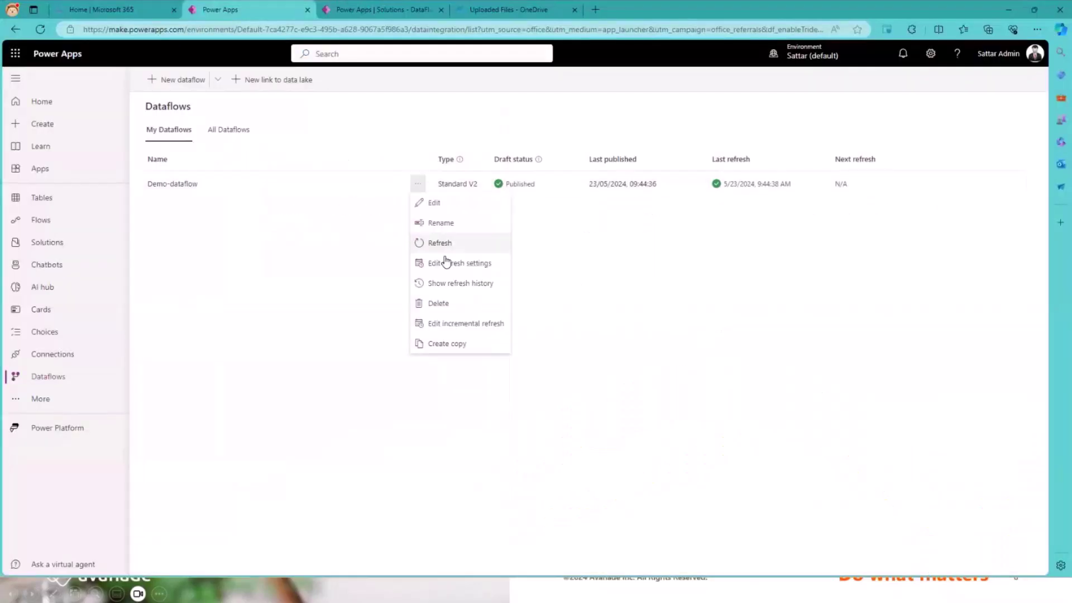
{"action": "left_click", "coordinate": [470, 282]}
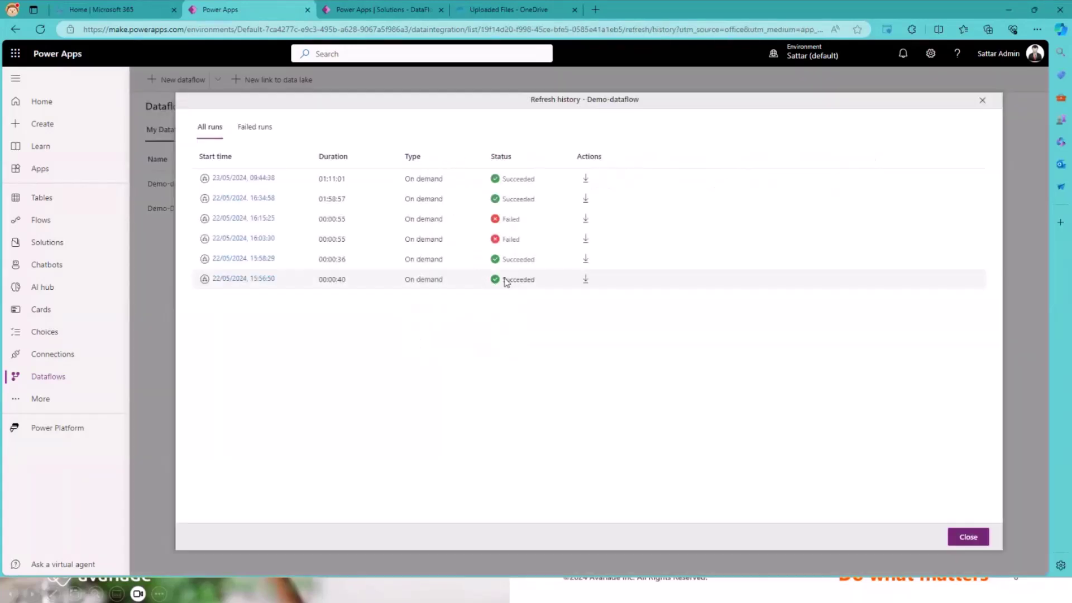
{"action": "left_click", "coordinate": [257, 179]}
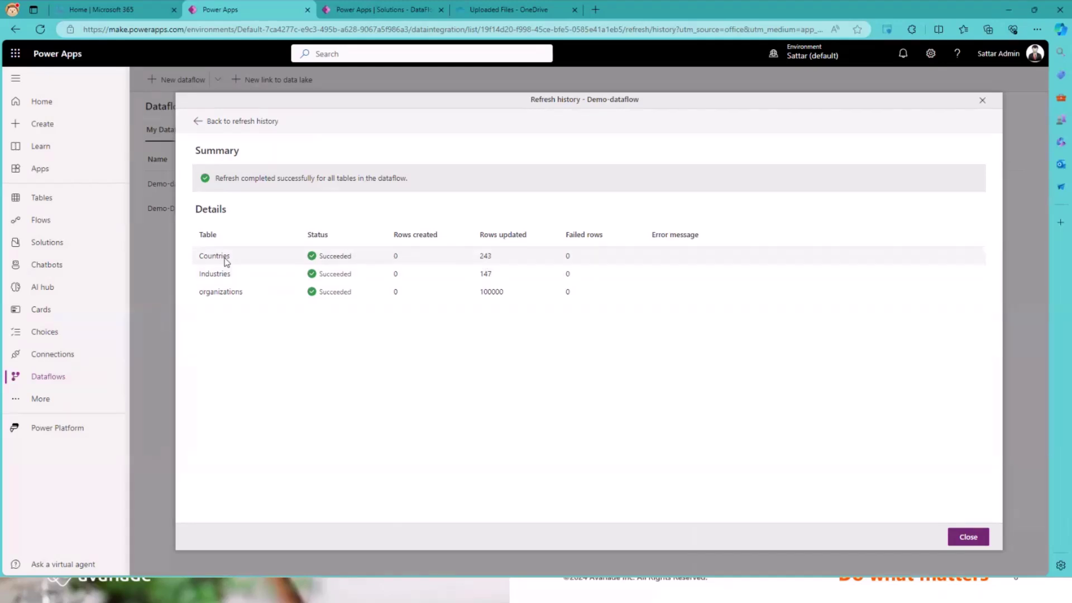
{"action": "left_click", "coordinate": [202, 122]}
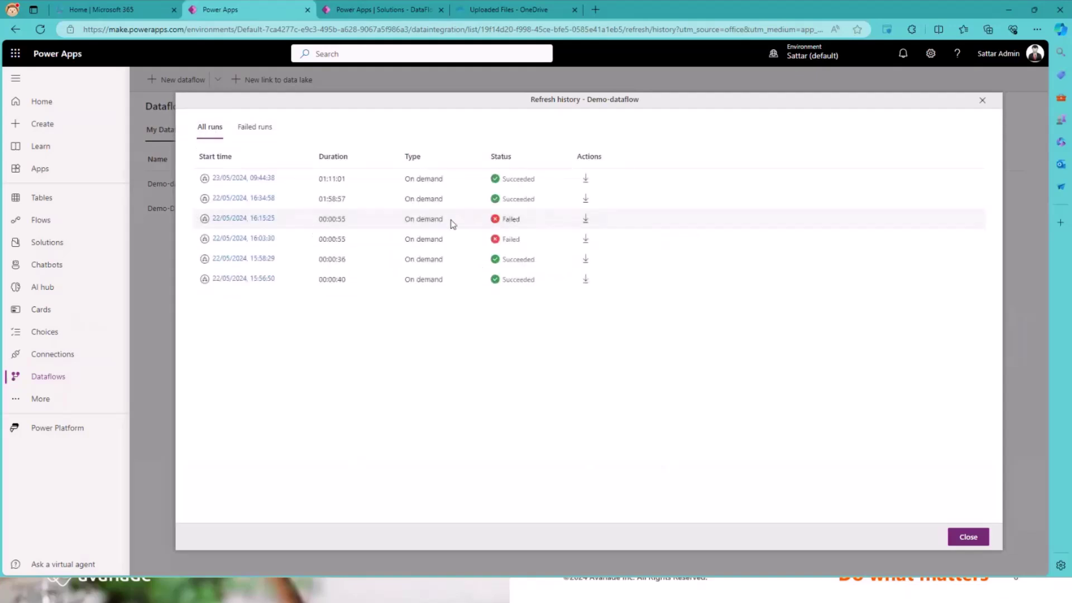
- Inspect the organizations-100000 row errors of the failed 16:15:25 run, then return to the run list
{"action": "left_click", "coordinate": [243, 218]}
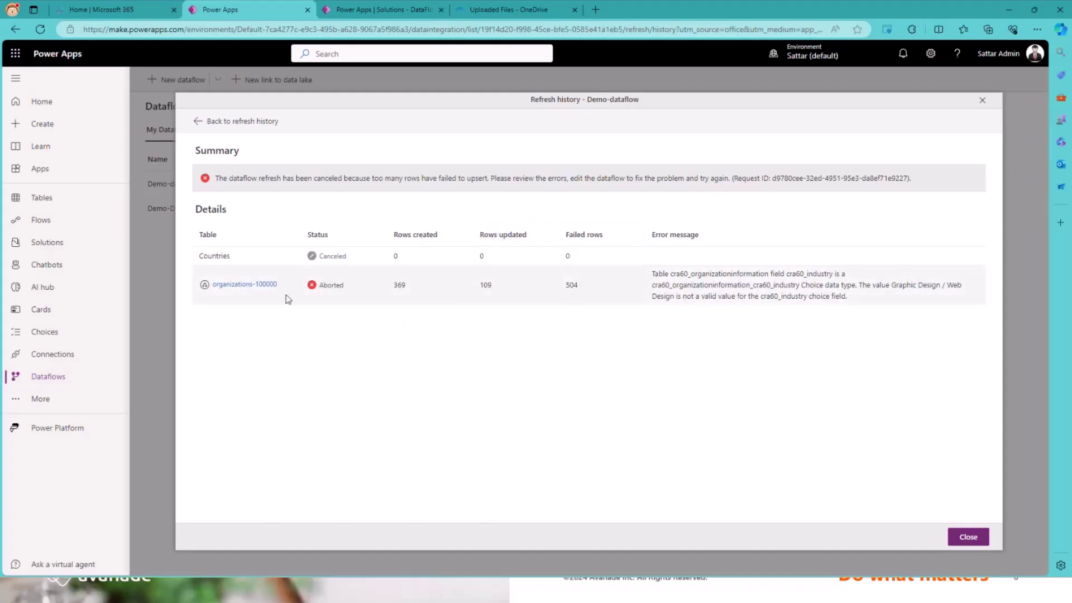
{"action": "left_click", "coordinate": [244, 284]}
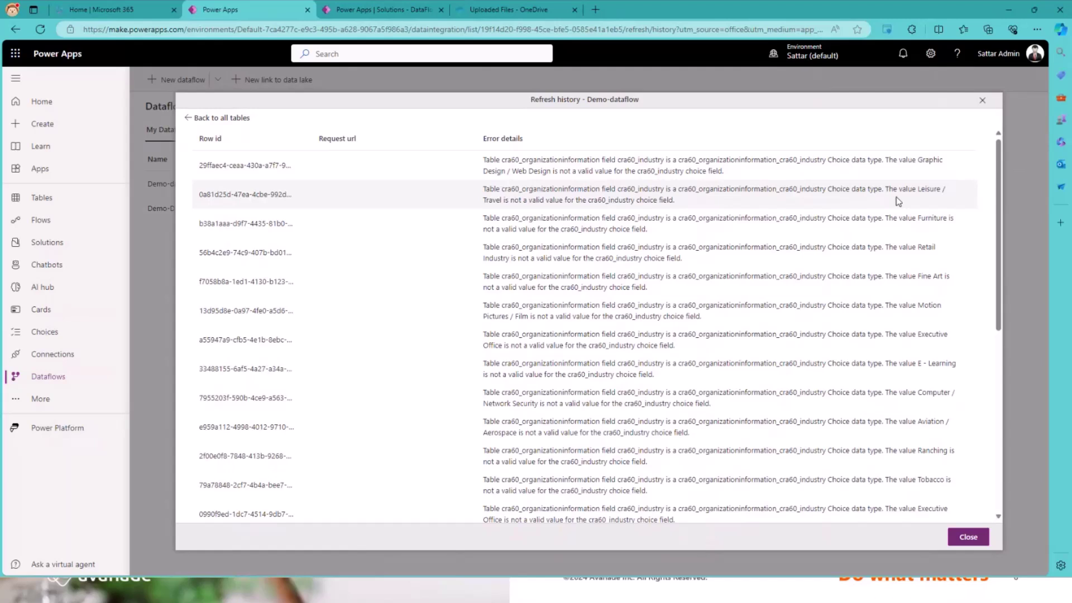
{"action": "left_click", "coordinate": [220, 118]}
{"action": "left_click", "coordinate": [212, 120]}
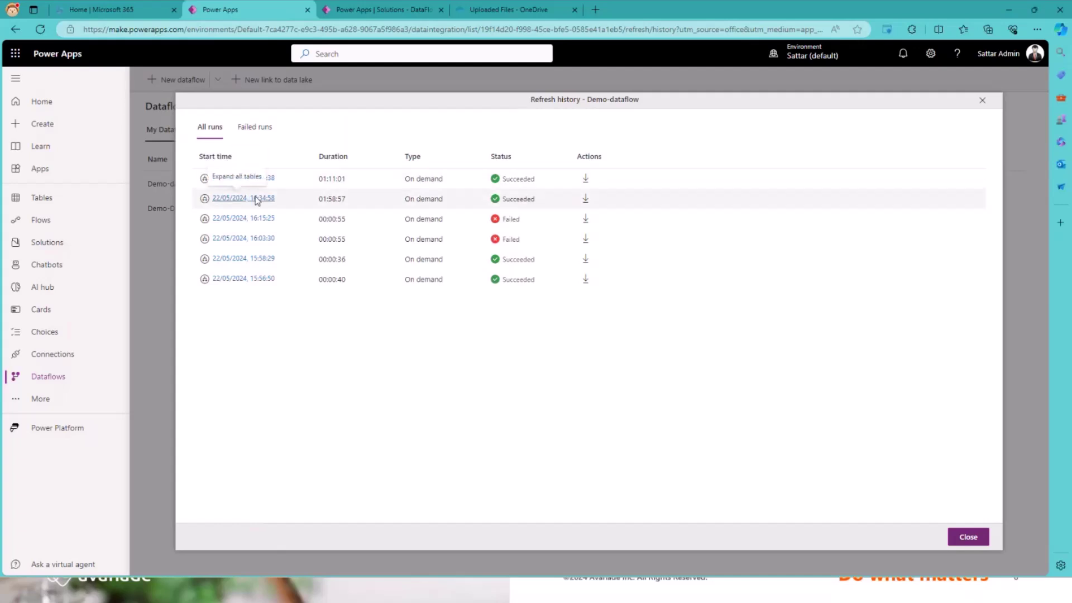
{"action": "left_click", "coordinate": [1030, 115]}
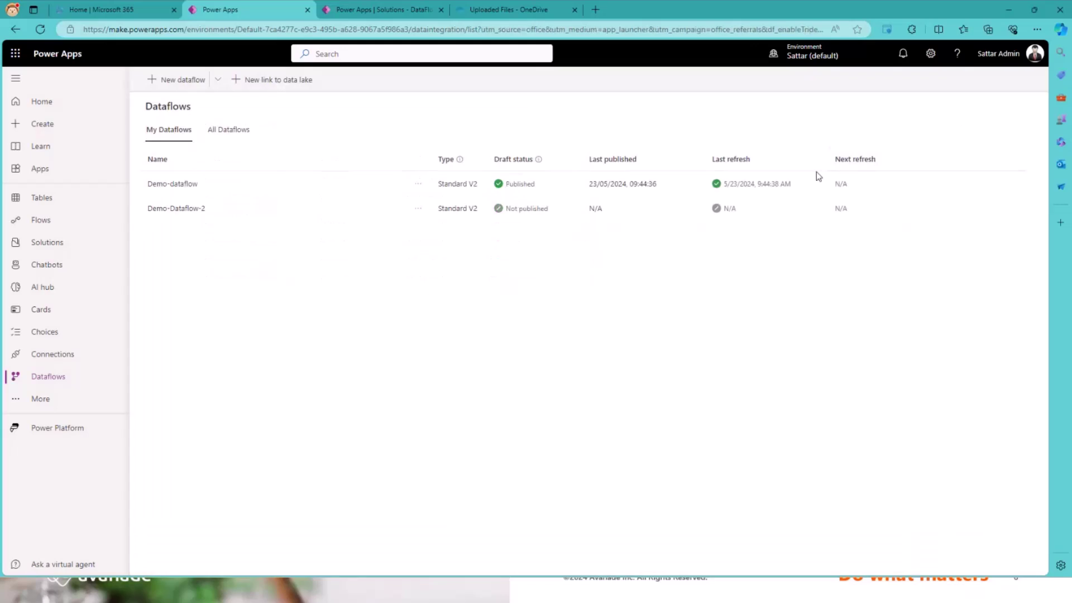